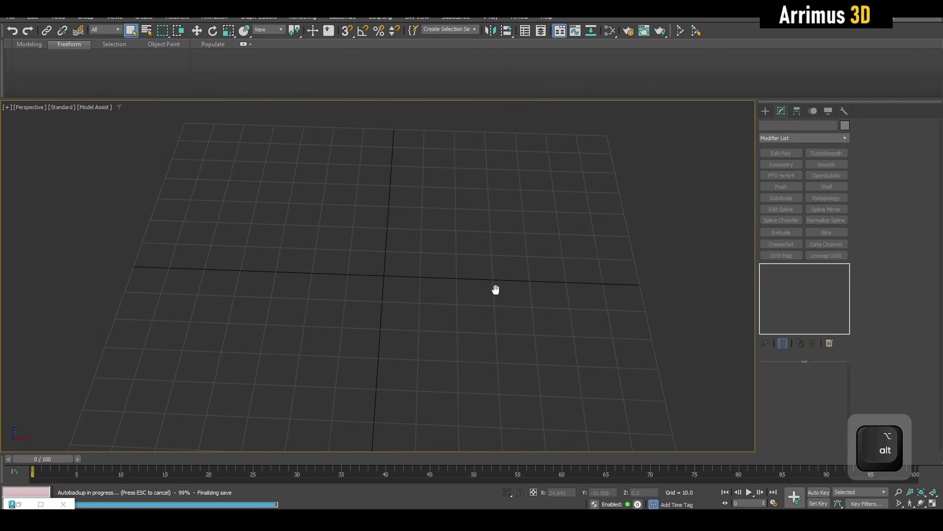
Create a box about 91 units long, 37 wide and 34 high near the middle of the grid.
alt+middle_drag(495, 289, 392, 236)
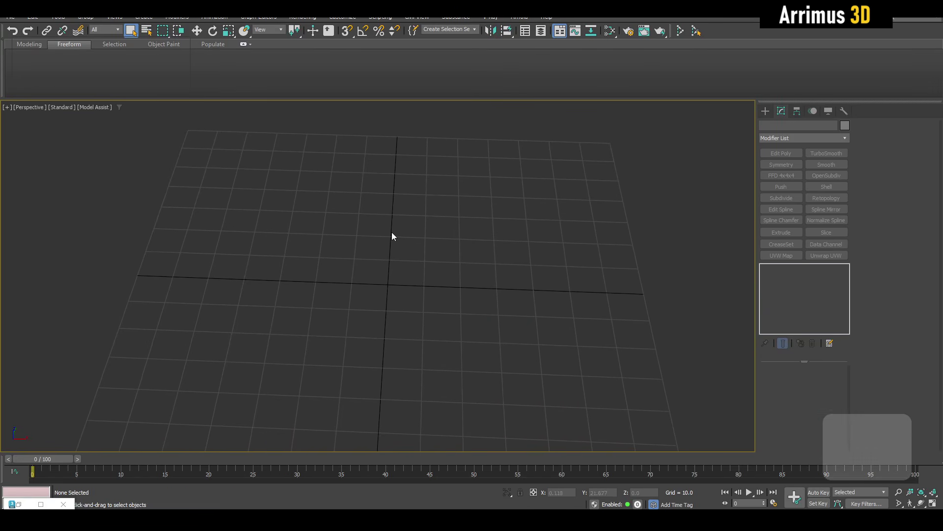
key(shift+4)
drag(341, 129, 454, 386)
click(446, 341)
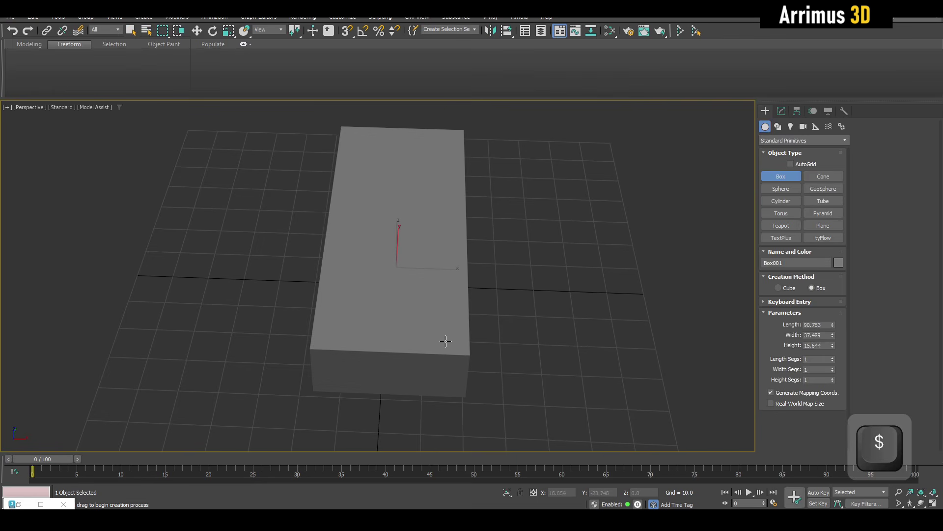
click(444, 295)
right_click(445, 295)
Display edged faces in the viewport and reset the box's X and Y position to 0.
key(w)
key(F4)
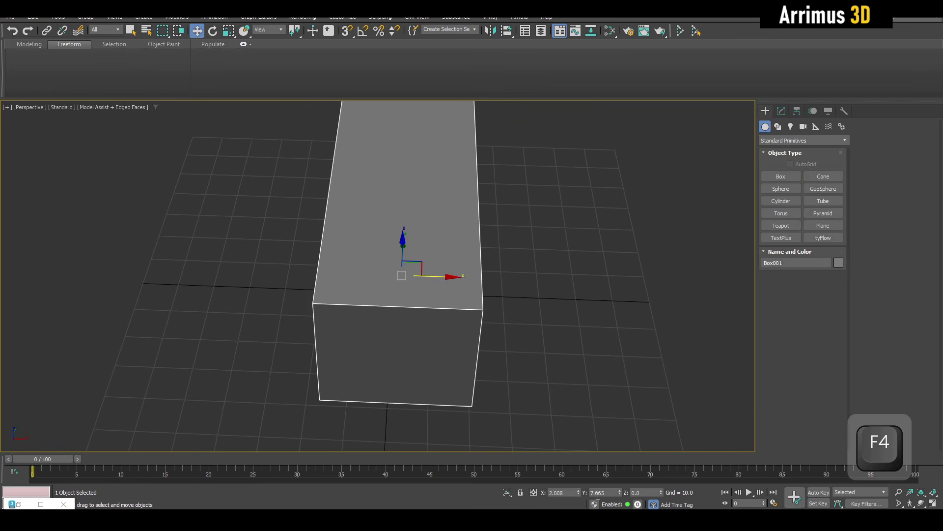
right_click(578, 493)
right_click(620, 494)
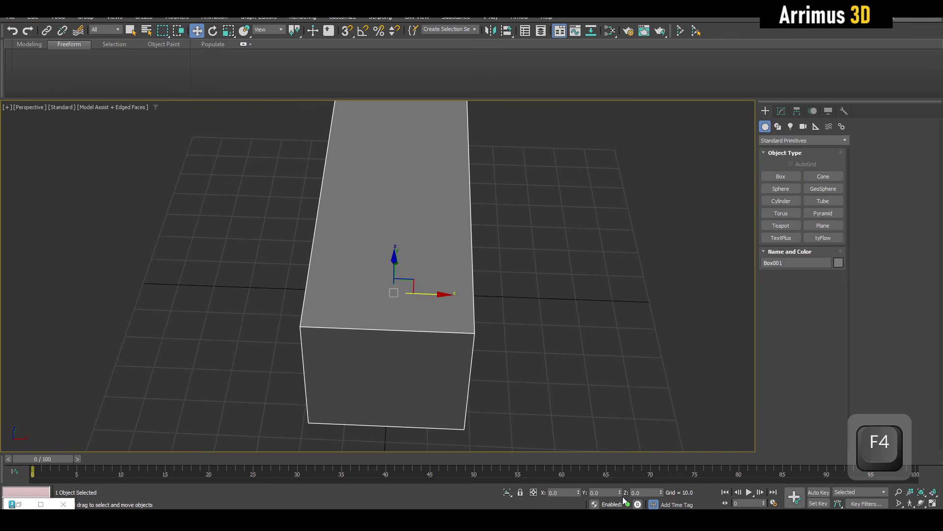
Add Edit Poly to the box and scale its bottom polygon outward so the sides taper toward the top.
alt+middle_drag(556, 378, 474, 270)
scroll(501, 305, down, 3)
scroll(479, 275, up, 3)
key(4)
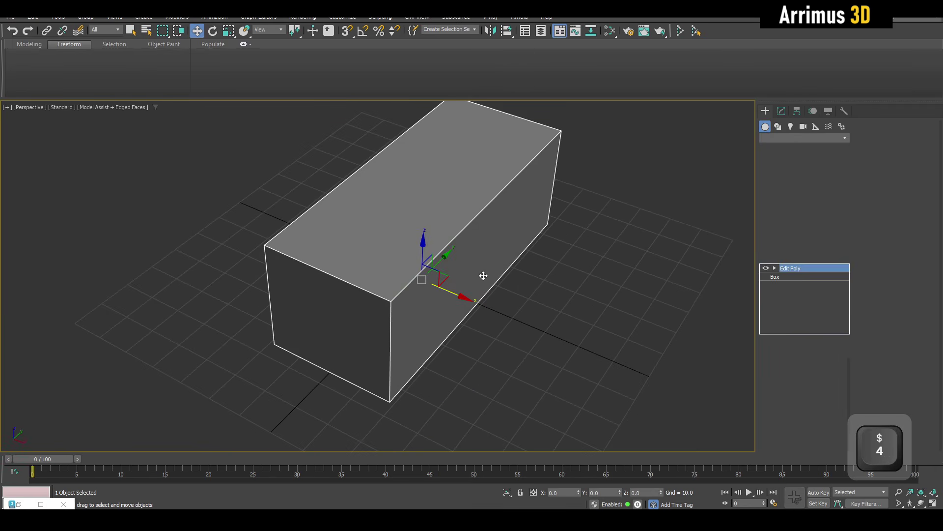
alt+middle_drag(444, 353, 432, 305)
click(451, 264)
key(r)
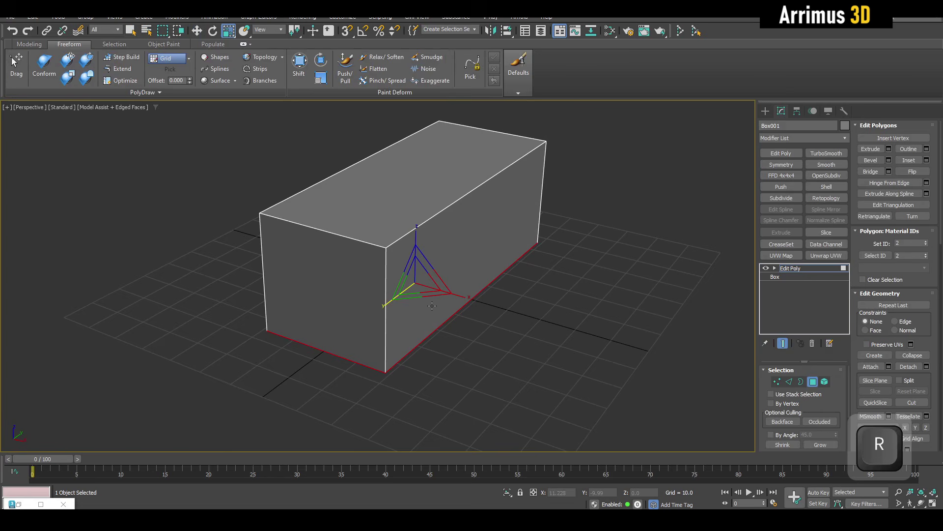
drag(423, 296, 422, 285)
alt+middle_drag(422, 285, 382, 332)
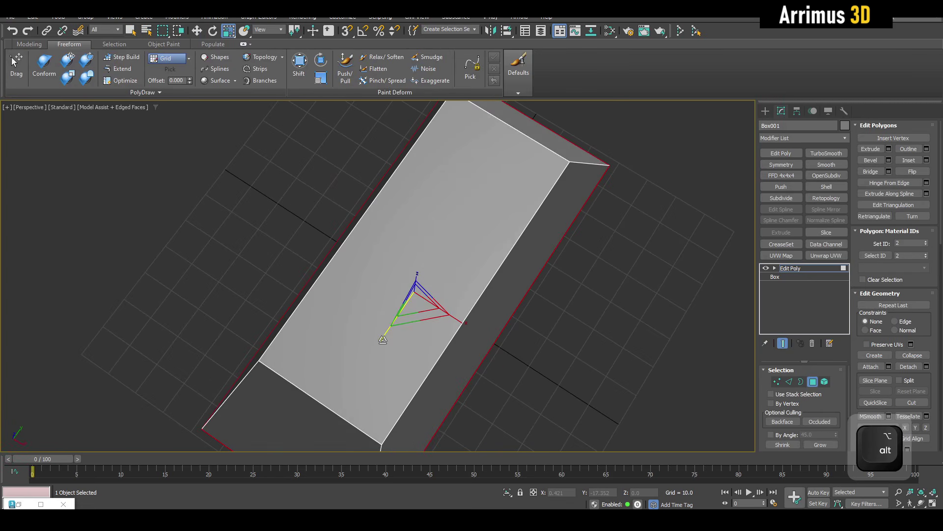
drag(383, 339, 384, 337)
alt+middle_drag(395, 335, 407, 301)
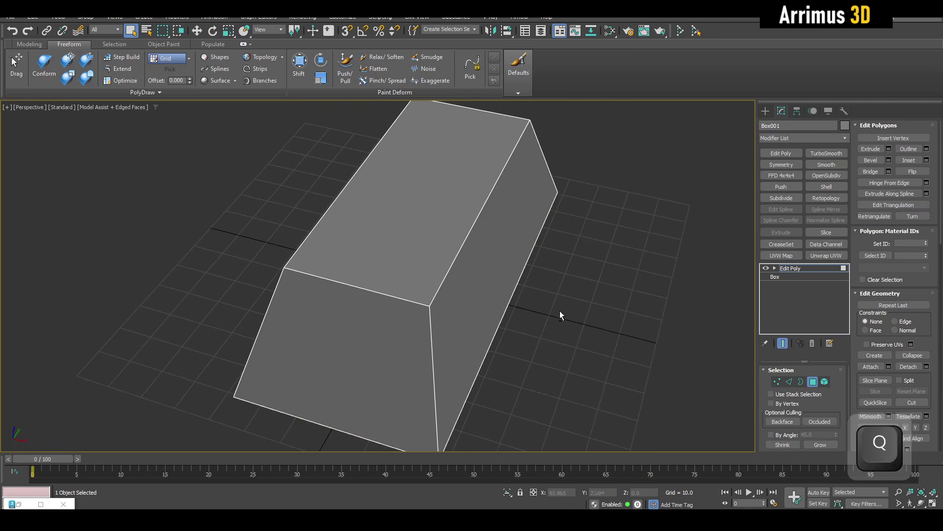
In a new Edit Poly, chamfer the tapered box's four slanted corner edges into multi-segment rounded corners.
alt+middle_drag(559, 311, 544, 275)
key(2)
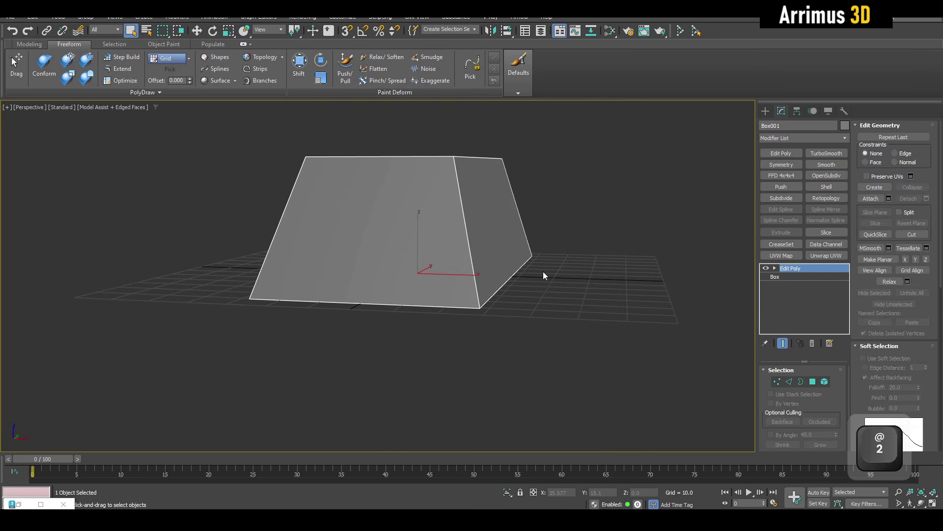
key(2)
click(275, 199)
alt+middle_drag(496, 206, 471, 255)
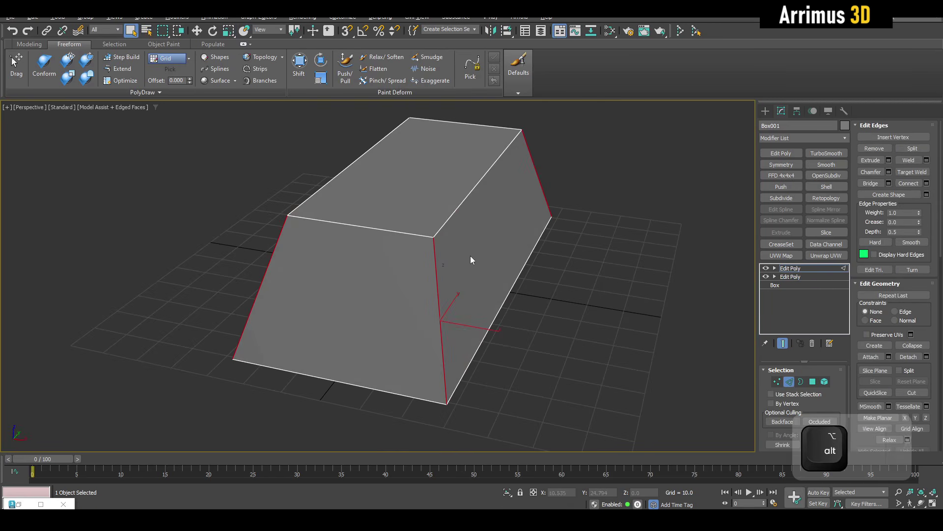
key(ctrl+alt+c)
drag(459, 266, 568, 227)
key(2)
alt+middle_drag(510, 242, 496, 269)
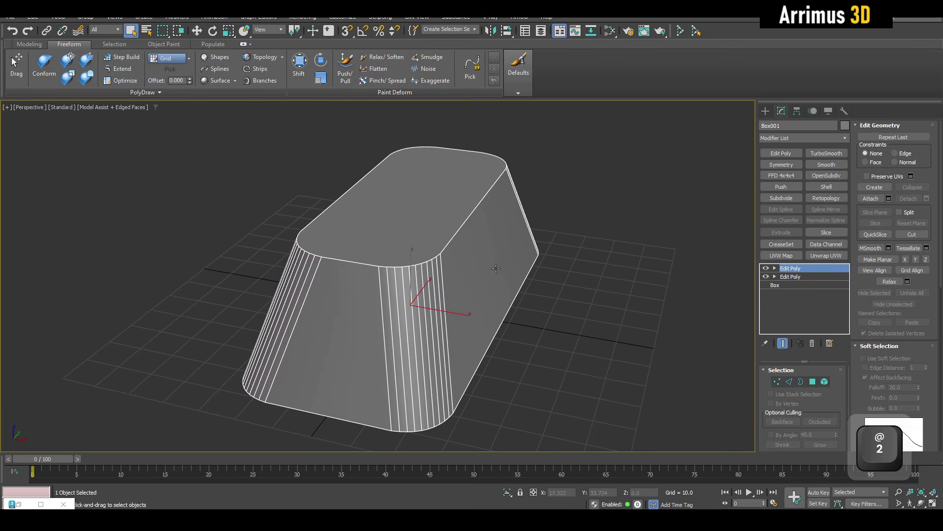
Detach a copy of the rounded top polygon as a separate object.
key(4)
click(416, 236)
key(w)
scroll(444, 253, up, 3)
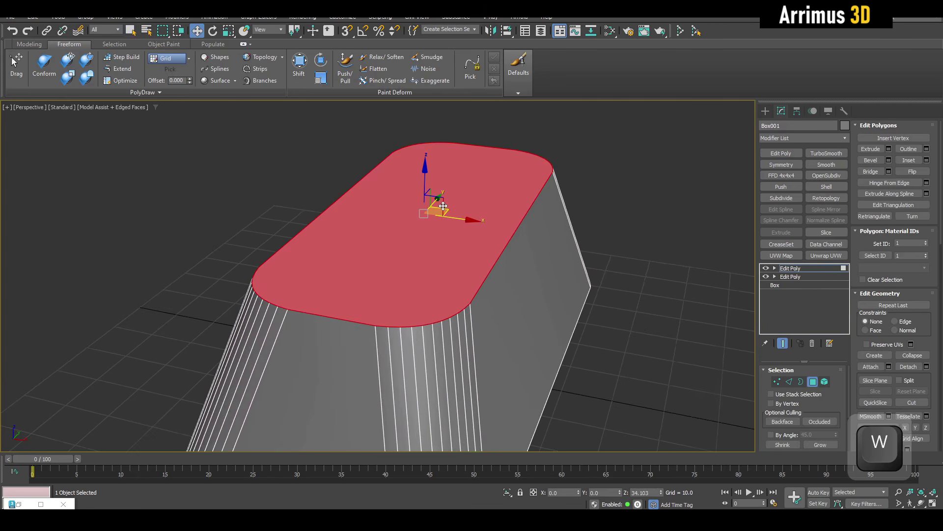
key(d)
click(502, 262)
key(4)
key(q)
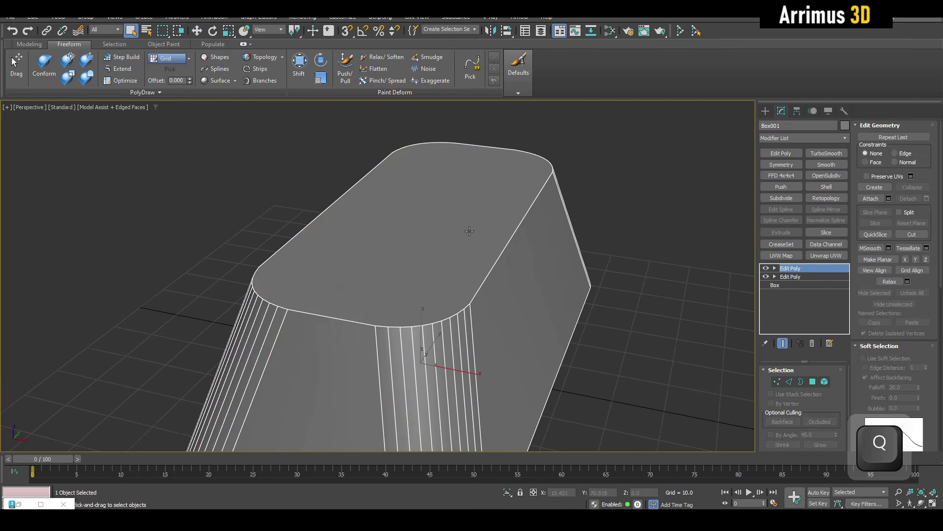
Scale the vertices of the detached top face inward, leaving an even rim around it.
click(470, 231)
alt+middle_drag(469, 231, 531, 242)
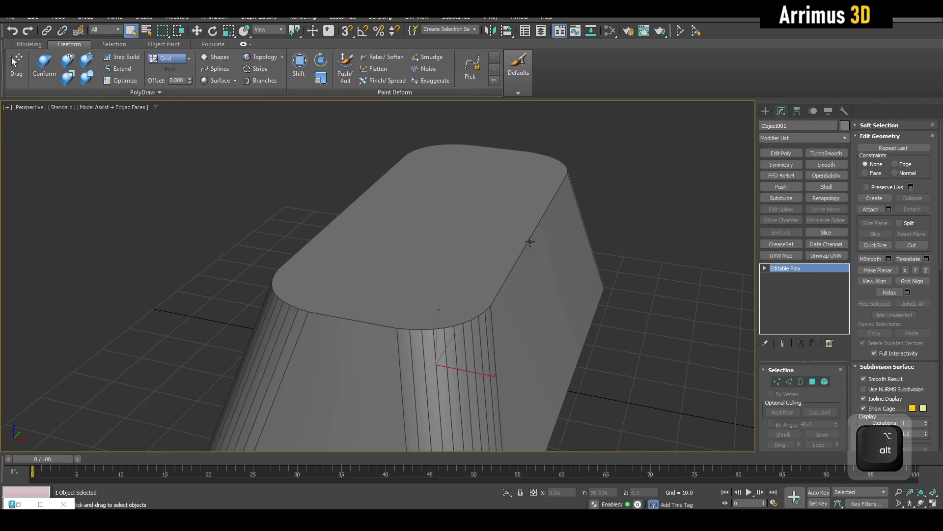
key(1)
key(r)
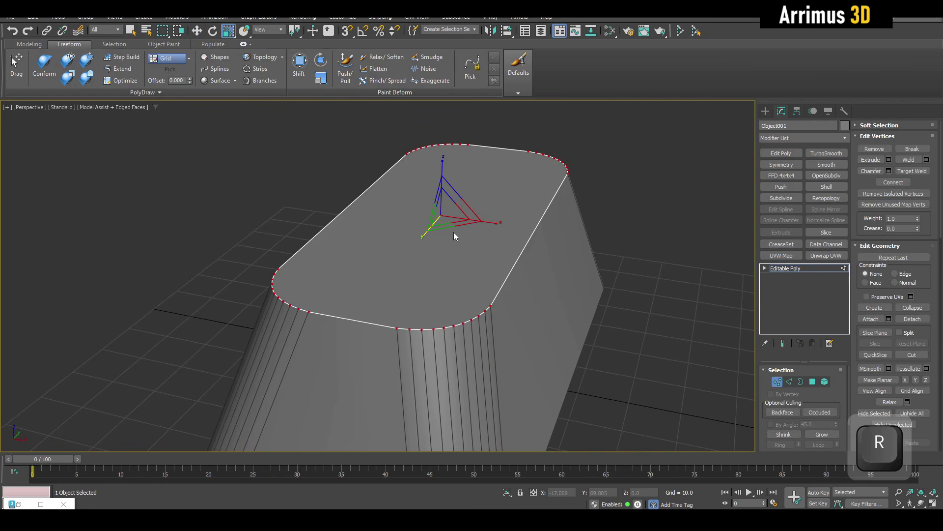
drag(449, 220, 448, 224)
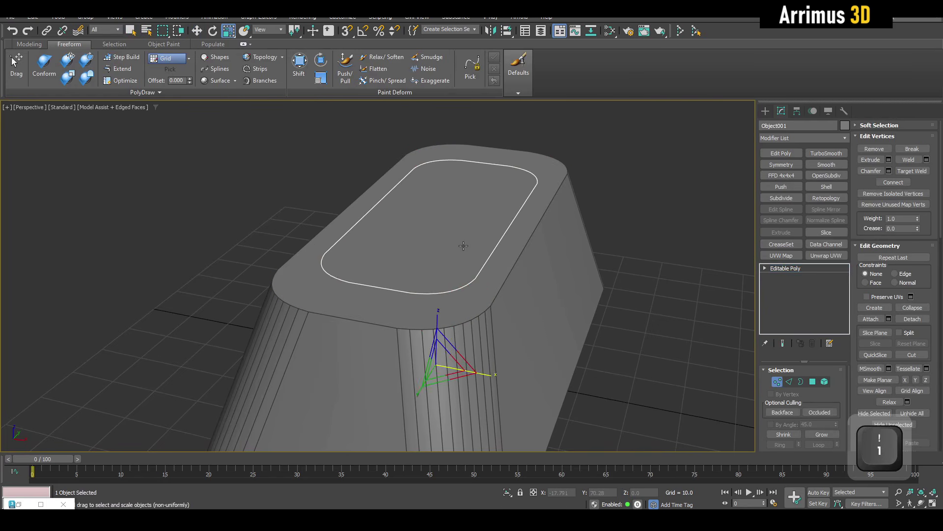
key(q)
Give the detached face thickness with a Shell modifier, using an outer amount of 6.44.
scroll(488, 255, down, 4)
alt+middle_drag(488, 255, 541, 246)
scroll(524, 241, up, 4)
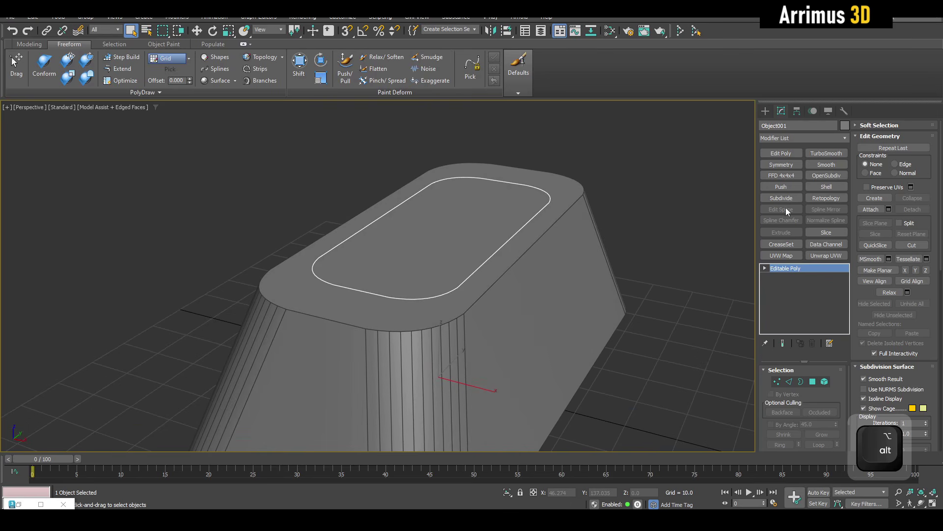
click(811, 188)
alt+middle_drag(704, 254, 609, 279)
scroll(669, 328, down, 3)
key(w)
scroll(609, 278, up, 3)
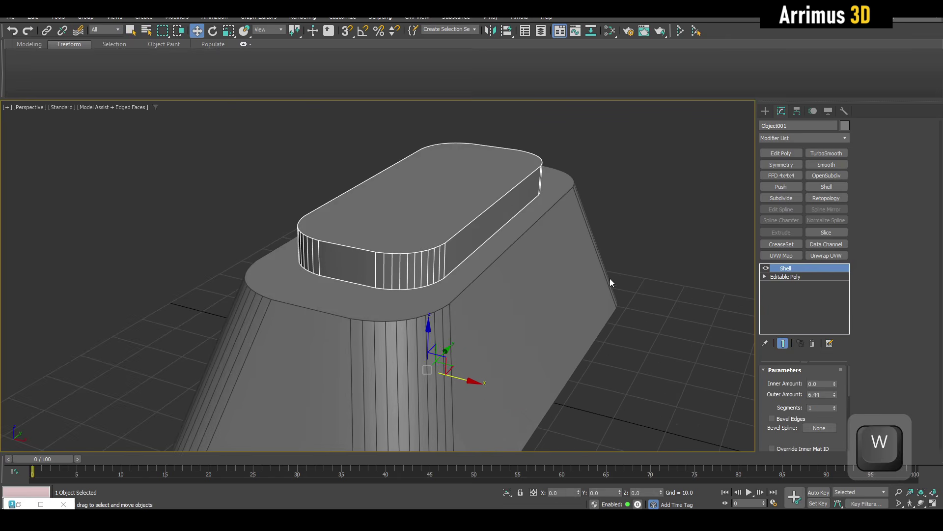
Add Edit Poly to the shelled block and raise its top polygon to make the block taller.
key(4)
click(436, 197)
key(w)
middle_drag(436, 202, 440, 236)
scroll(439, 212, down, 2)
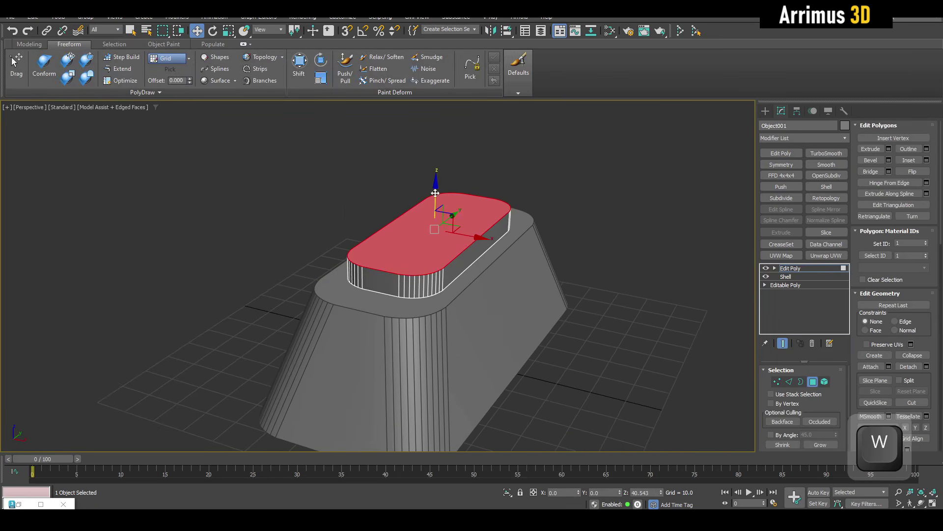
drag(436, 193, 435, 138)
key(4)
Lower the block about 10 units so that it sinks into the tapered base.
mouse_move(478, 226)
middle_down()
mouse_move(486, 214)
mouse_move(466, 213)
middle_up()
drag(446, 157, 443, 184)
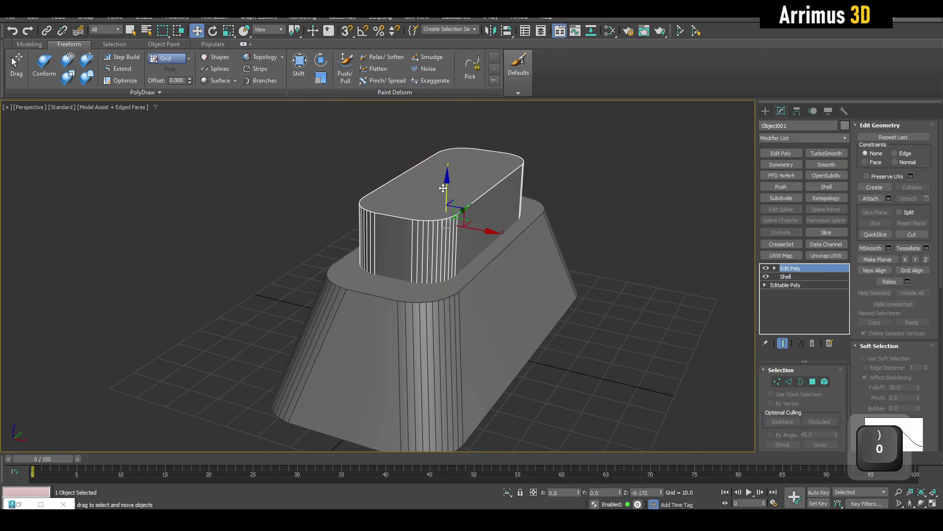
key(q)
click(513, 282)
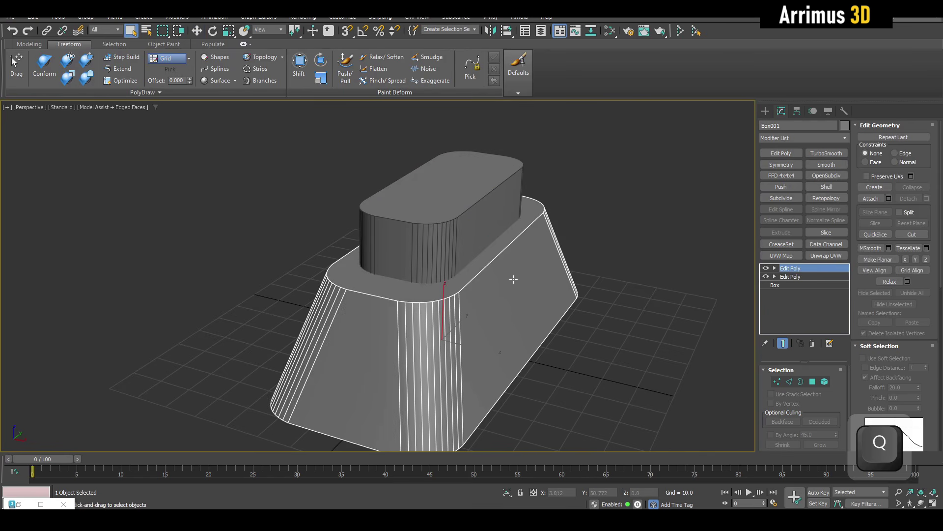
middle_drag(515, 274, 533, 216)
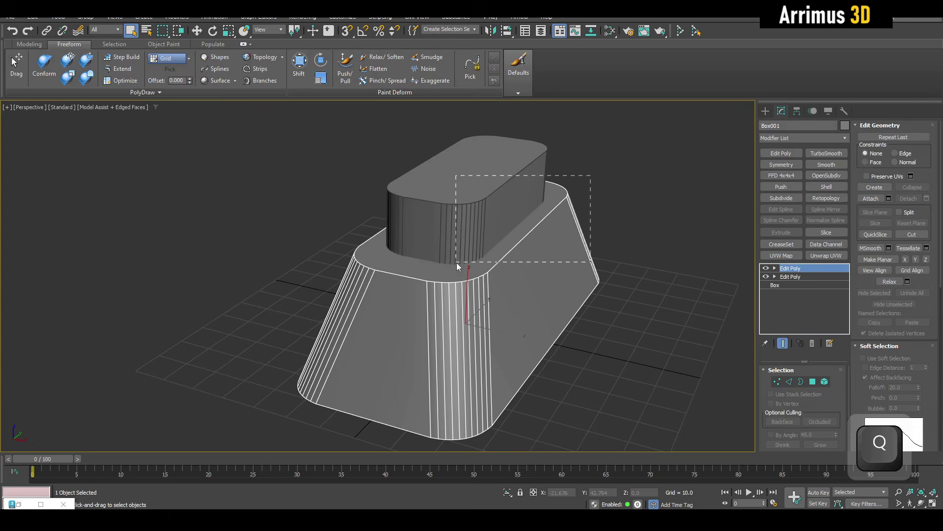
drag(457, 263, 456, 263)
key(w)
scroll(488, 260, down, 3)
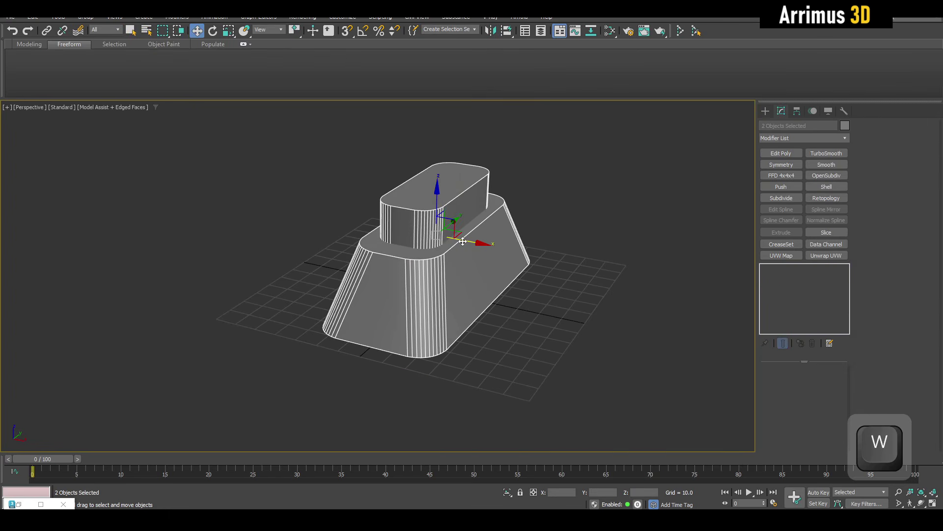
Subtract the inset block from the tapered base with a Boolean to cut a rounded pocket in its top.
key(q)
click(496, 246)
scroll(479, 244, up, 3)
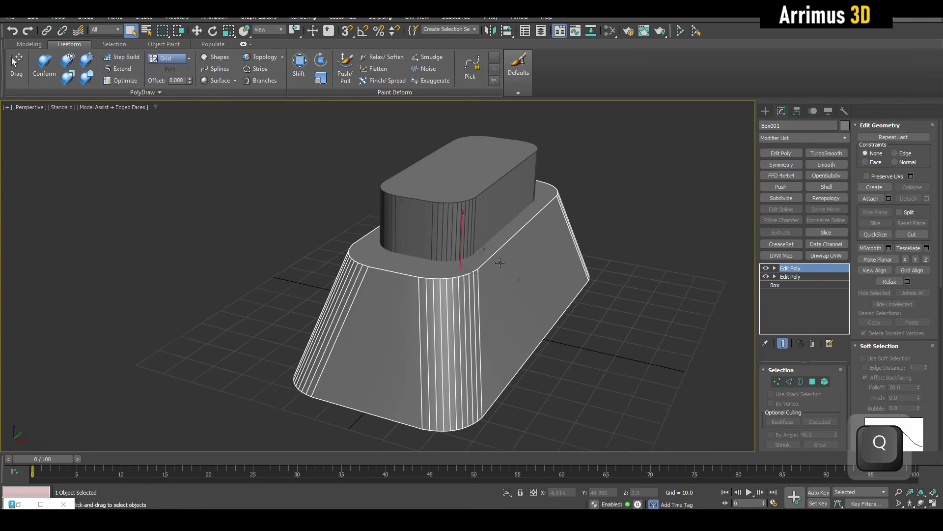
middle_drag(488, 227, 517, 252)
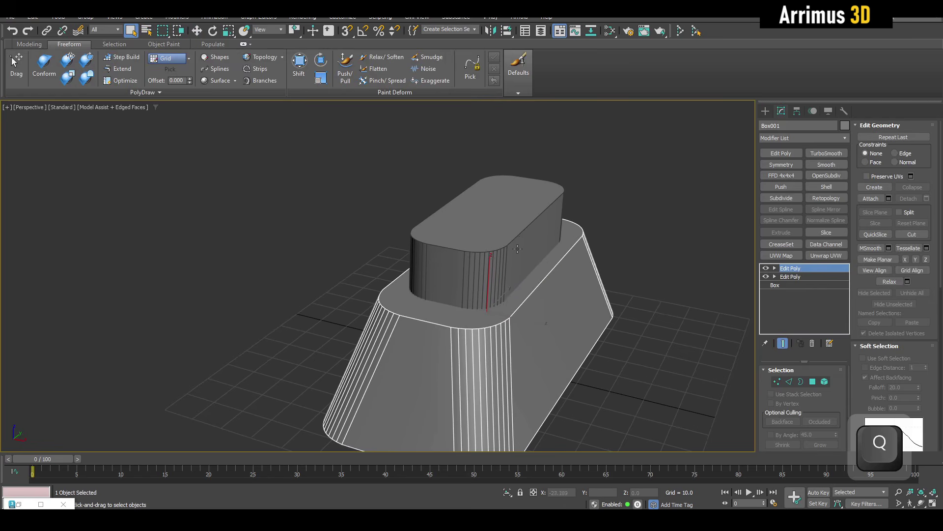
key(alt+b)
click(868, 157)
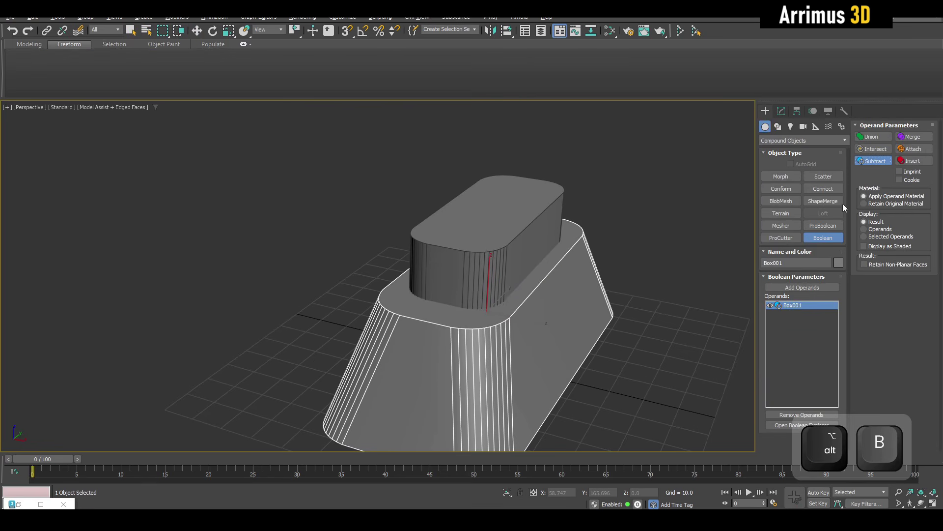
click(545, 239)
scroll(609, 185, up, 2)
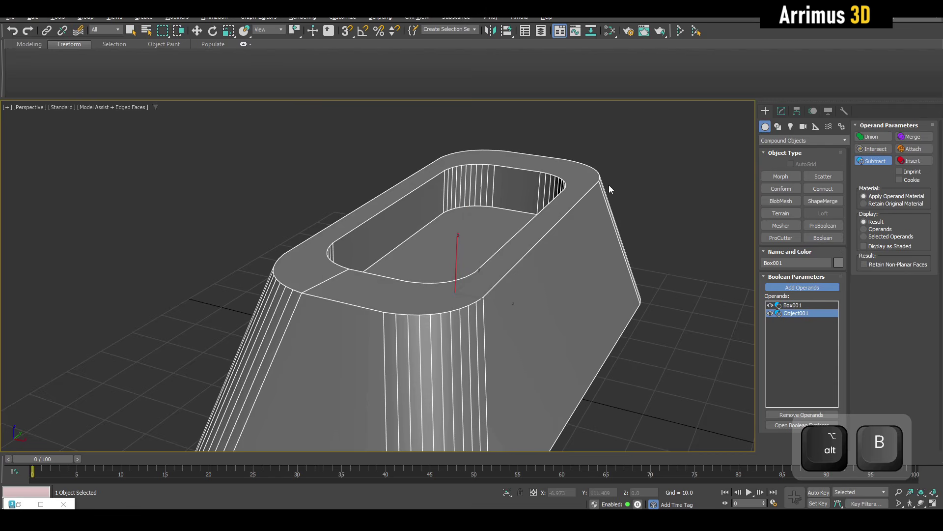
Add Edit Poly to the Boolean result and detach a copy of the pocket's floor polygon as a separate object.
key(w)
middle_drag(644, 159, 637, 183)
key(alt+e)
key(4)
click(455, 242)
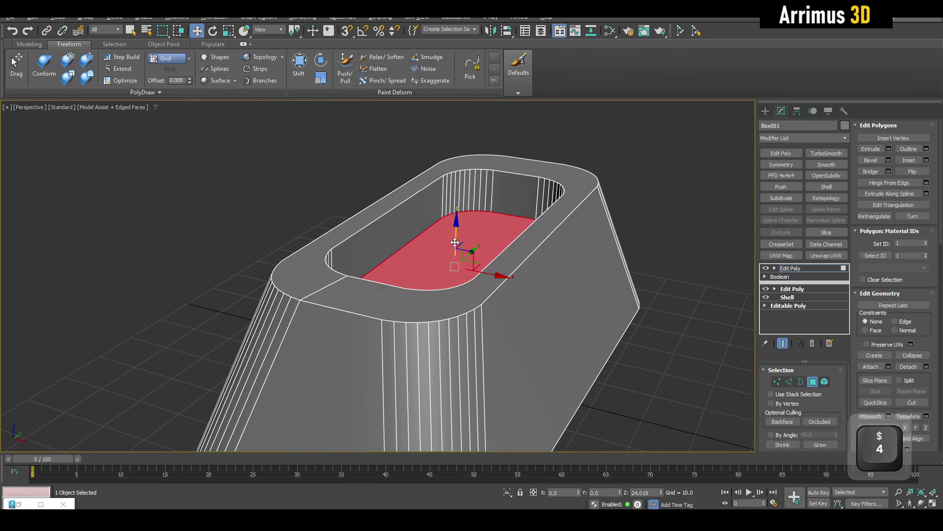
key(d)
click(504, 258)
key(q)
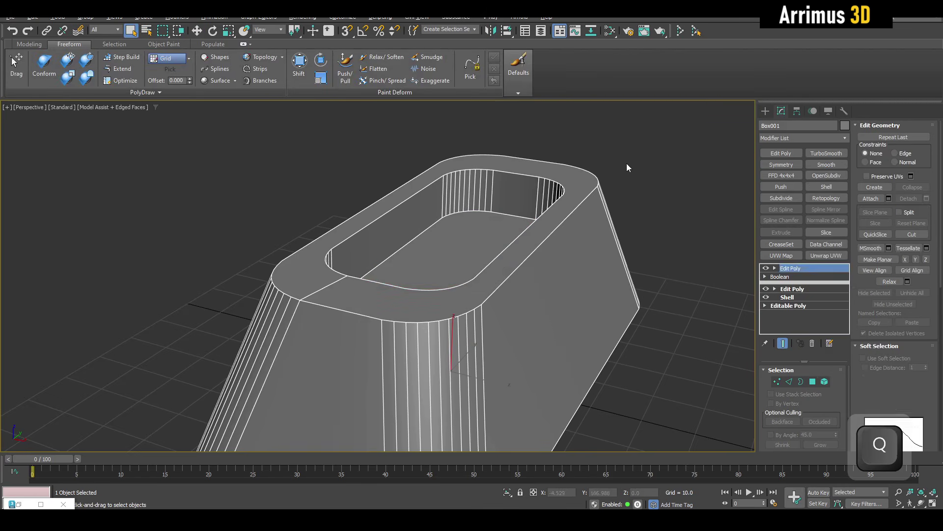
Shell the detached pocket floor with an outer amount of 6.44 and raise its top polygon flush with the rim.
click(548, 273)
click(828, 187)
key(alt+e)
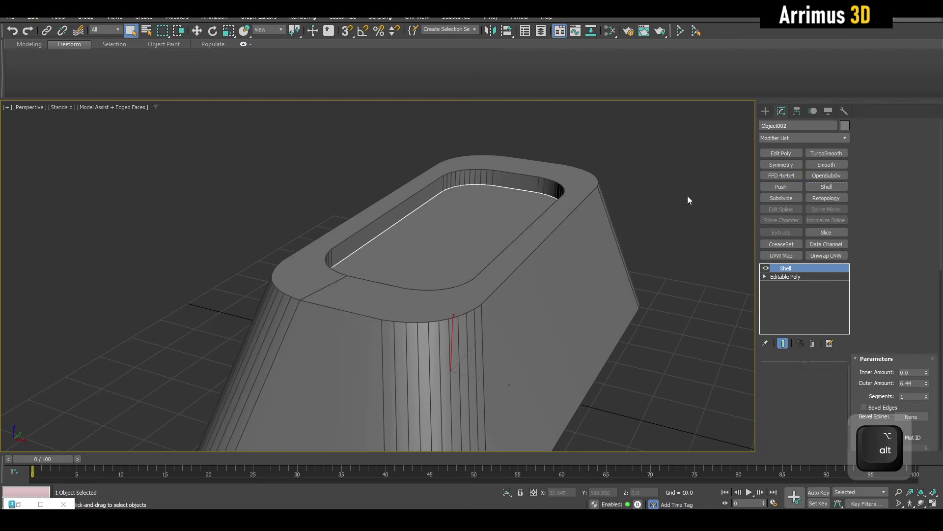
key(4)
click(499, 225)
key(w)
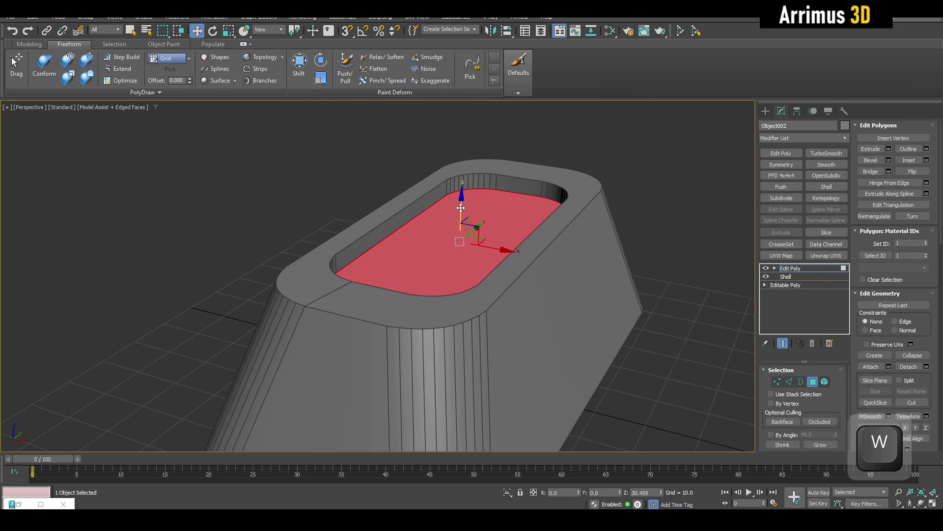
key(4)
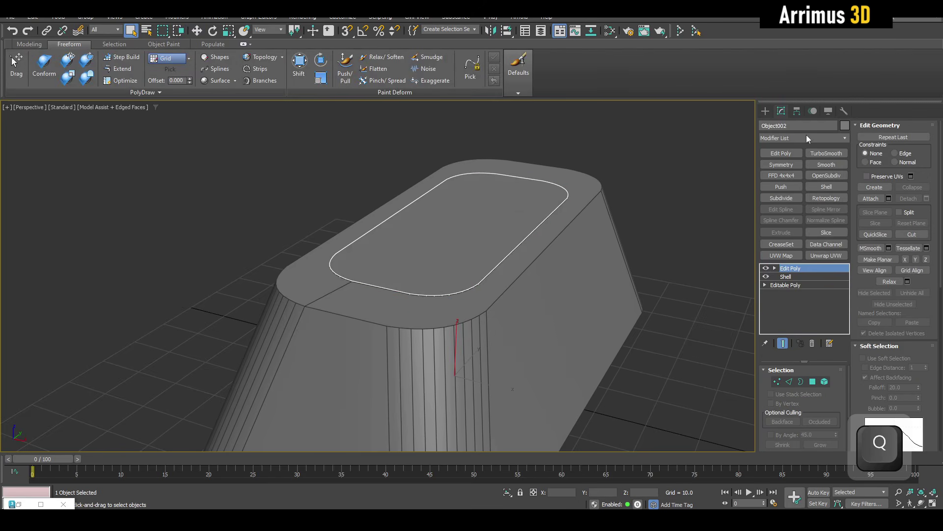
Set the pocket insert's object color to orange.
click(845, 126)
click(549, 244)
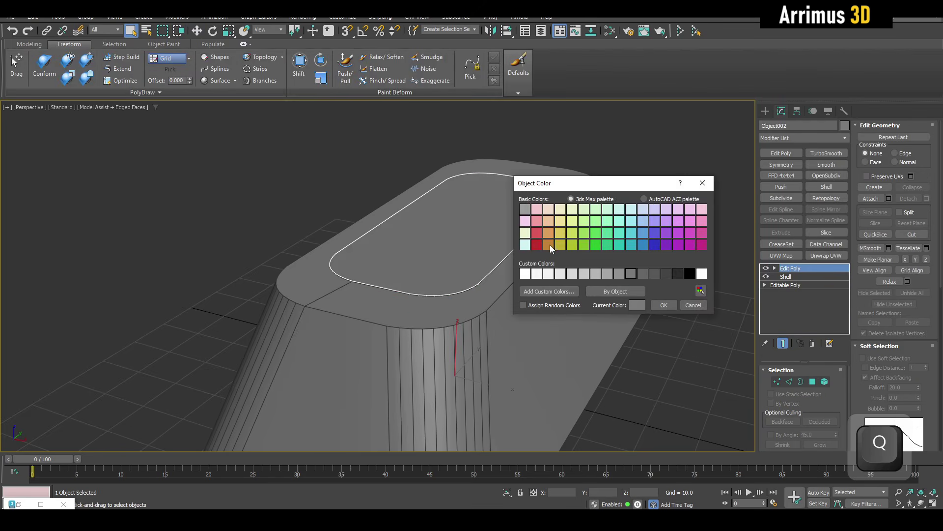
click(664, 306)
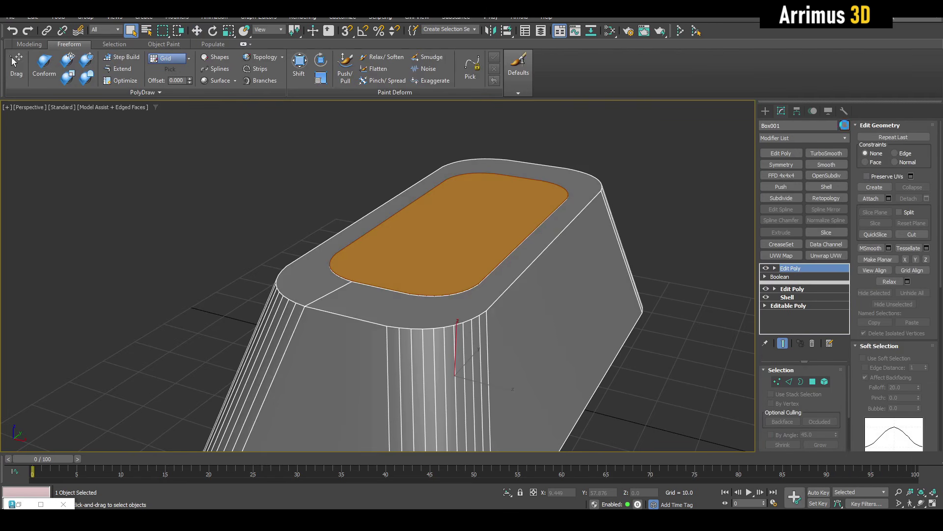
Set the tapered base's object color to dark gray so it contrasts with the orange insert.
click(845, 126)
click(667, 273)
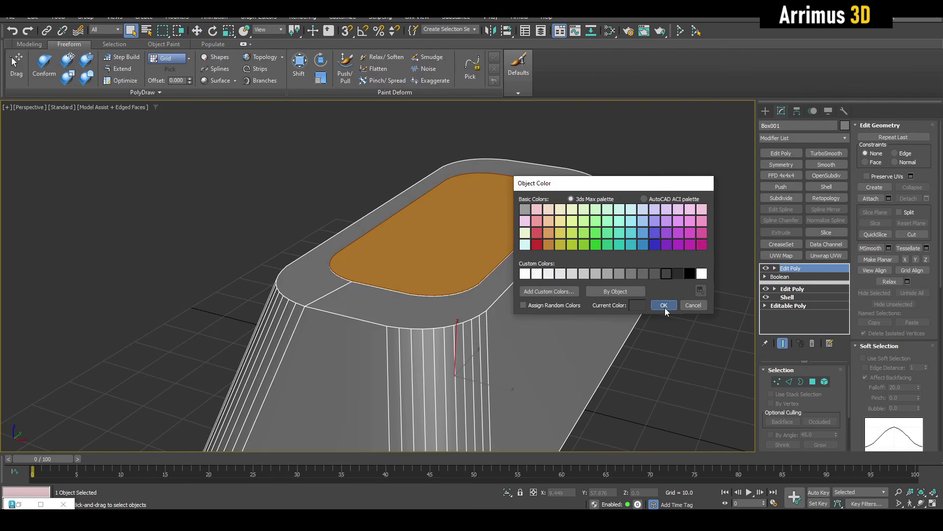
click(664, 305)
click(674, 337)
scroll(674, 337, down, 5)
alt+middle_drag(674, 337, 528, 286)
key(F4)
alt+middle_drag(608, 222, 499, 240)
click(489, 295)
click(498, 240)
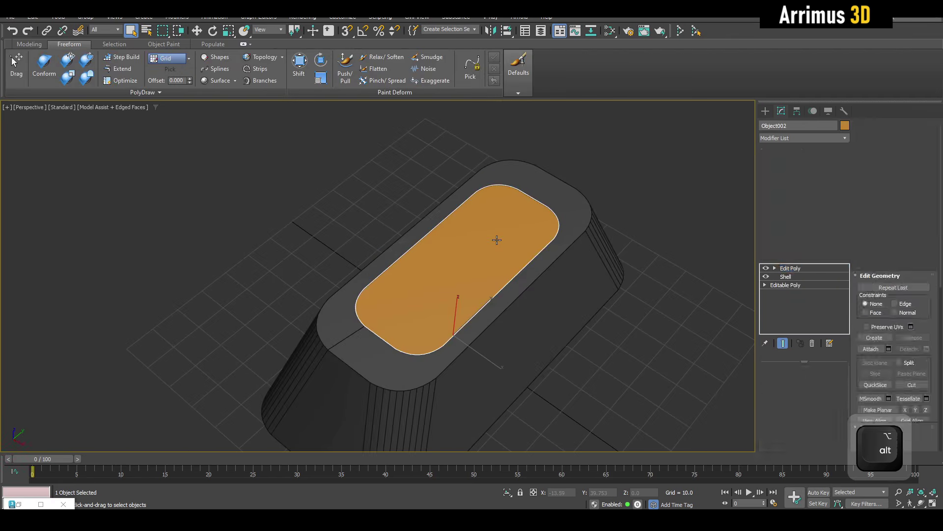
click(660, 242)
Create a thin box with AutoGrid on the top surface, spanning the middle of the insert and the base's long rim.
middle_drag(632, 298, 547, 279)
key(shift+4)
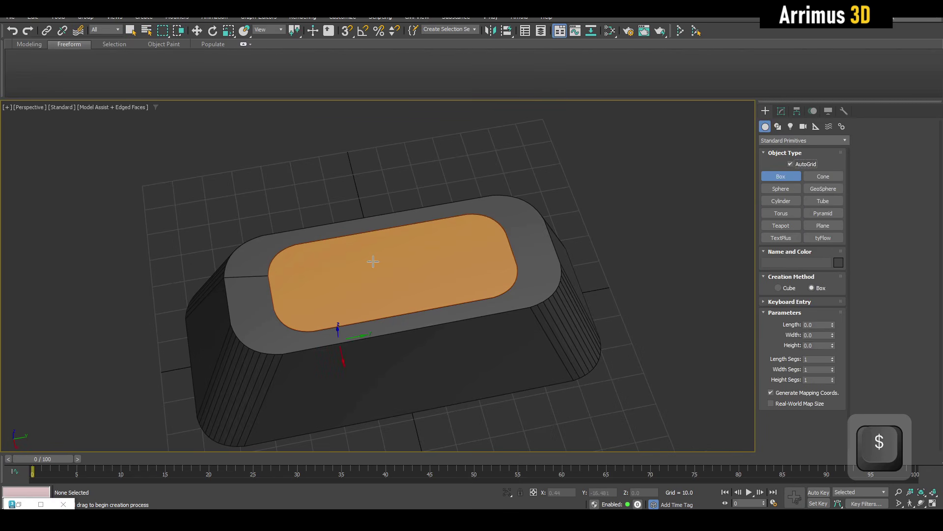
drag(338, 334, 428, 118)
click(410, 105)
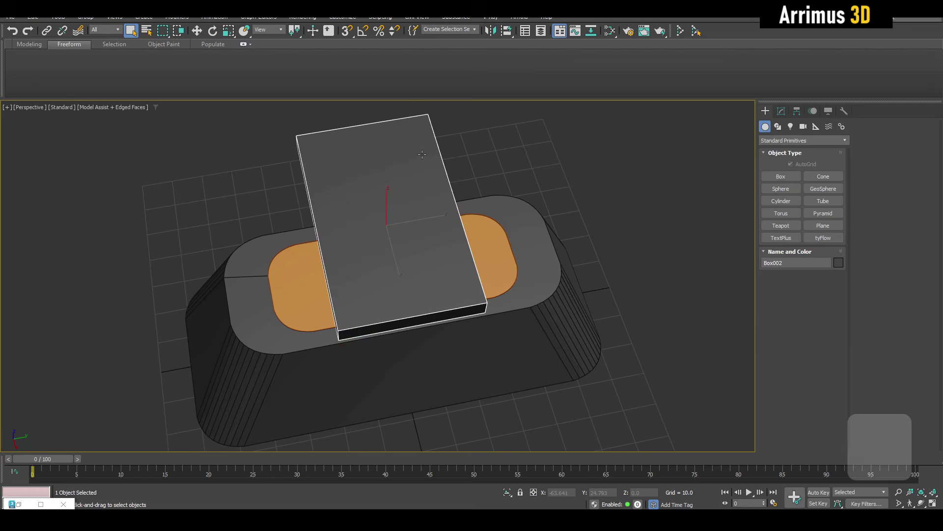
Add Edit Poly to the box and scale its top polygon wider so the sides flare upward.
key(4)
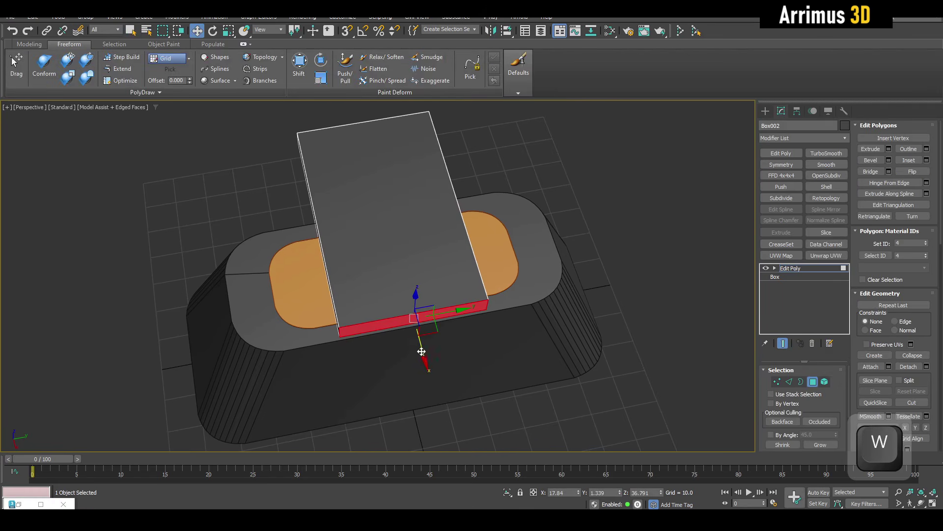
click(406, 256)
key(r)
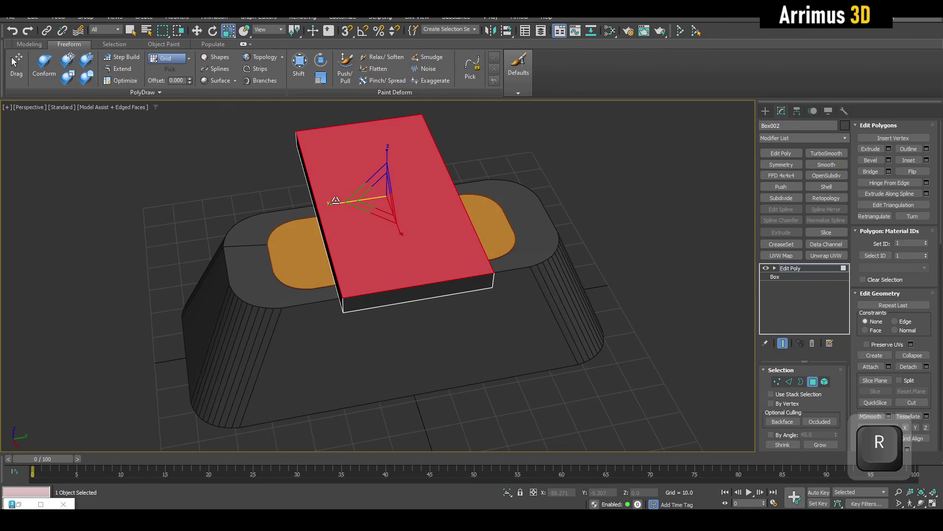
drag(336, 201, 320, 196)
Select all of the box's polygons and scale them vertically to make the flared block taller.
alt+middle_drag(377, 238, 394, 167)
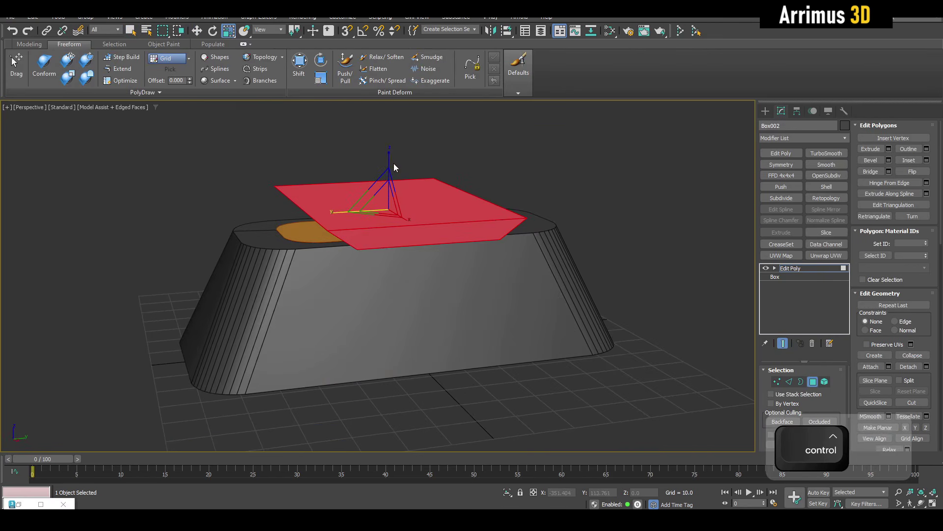
drag(389, 157, 389, 140)
key(F3)
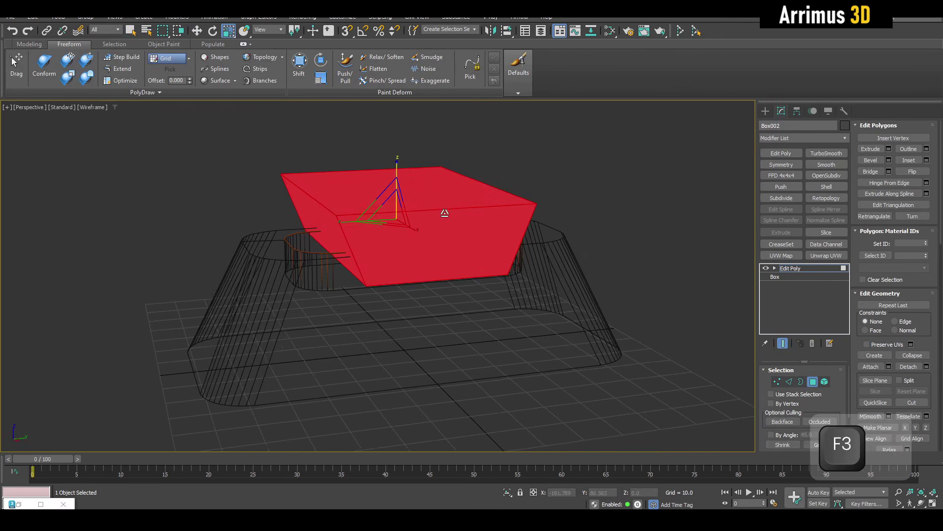
key(w)
mouse_move(441, 211)
alt+middle_down()
mouse_move(411, 179)
mouse_move(407, 206)
mouse_move(416, 219)
alt+middle_up()
key(F3)
scroll(437, 225, up, 3)
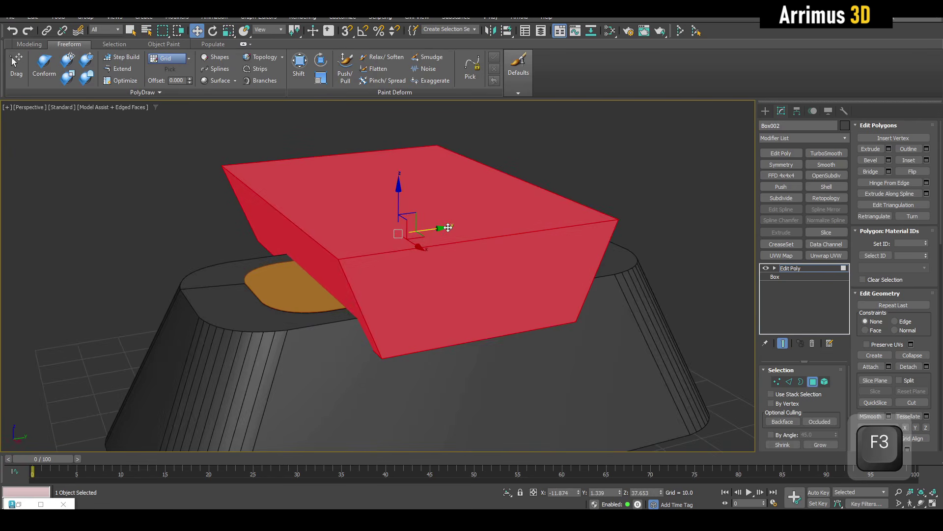
Select the flared block's two bottom side edges and chamfer them into rounded corners.
key(2)
key(q)
alt+middle_drag(422, 270, 481, 255)
key(3)
key(2)
drag(499, 230, 408, 354)
alt+middle_drag(413, 352, 449, 250)
key(ctrl+alt+c)
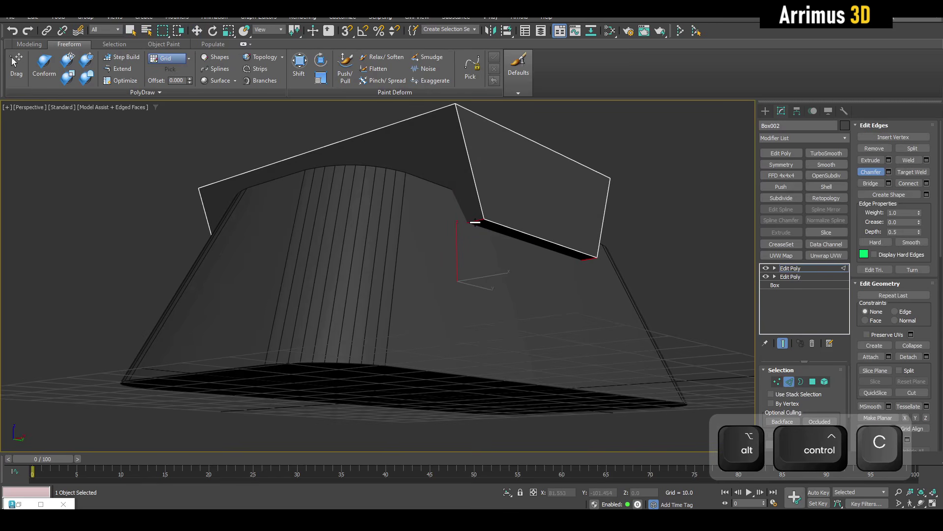
drag(474, 227, 558, 229)
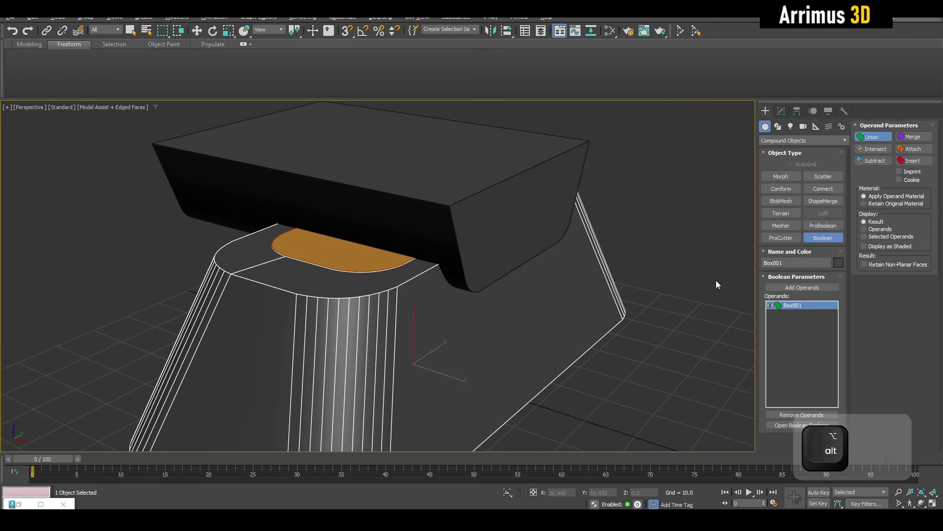
Subtract the rounded flared block from the tapered base with a Boolean to cut a notch in its long side.
click(813, 288)
click(570, 197)
key(w)
key(F4)
scroll(569, 221, down, 5)
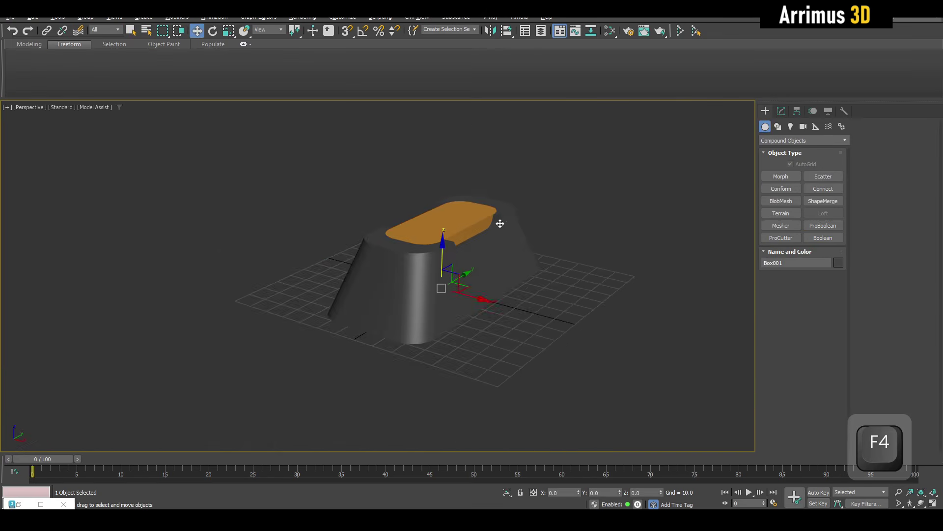
key(q)
mouse_move(500, 223)
alt+middle_down()
mouse_move(512, 270)
mouse_move(470, 220)
mouse_move(483, 193)
mouse_move(514, 238)
mouse_move(626, 202)
mouse_move(497, 241)
mouse_move(629, 219)
mouse_move(561, 308)
mouse_move(494, 266)
mouse_move(429, 259)
mouse_move(432, 211)
mouse_move(506, 183)
mouse_move(451, 212)
mouse_move(461, 236)
mouse_move(478, 232)
mouse_move(514, 249)
mouse_move(502, 227)
alt+middle_up()
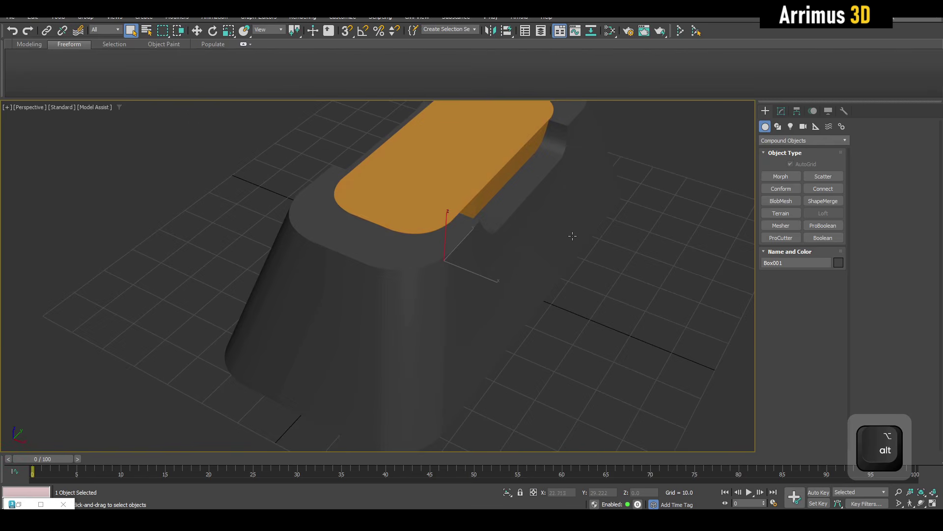
key(F4)
scroll(541, 258, down, 3)
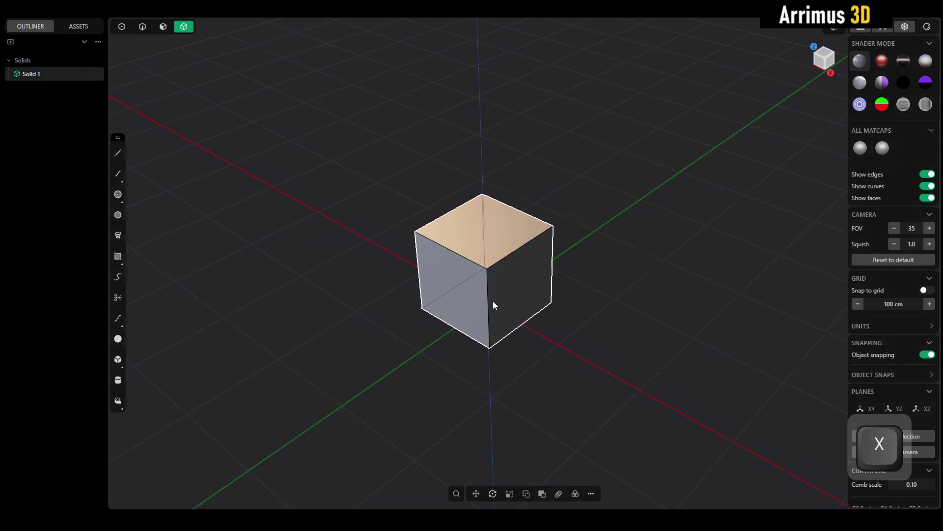
Switch to Plasticity, delete the default cube and create a cylinder centered on the origin with a radius of about 236.5 cm.
key(x)
mouse_move(493, 302)
alt+middle_down()
mouse_move(529, 304)
mouse_move(490, 296)
alt+middle_up()
key(shift+2)
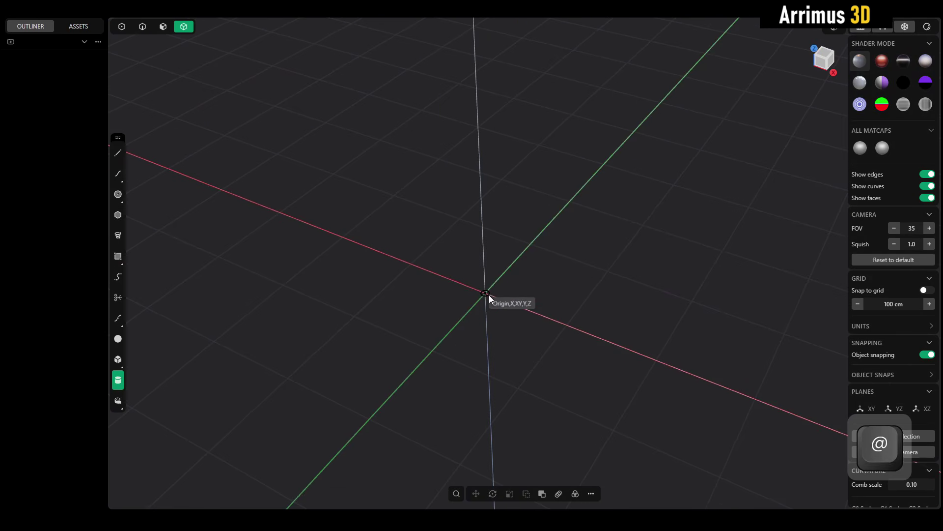
click(483, 293)
click(584, 186)
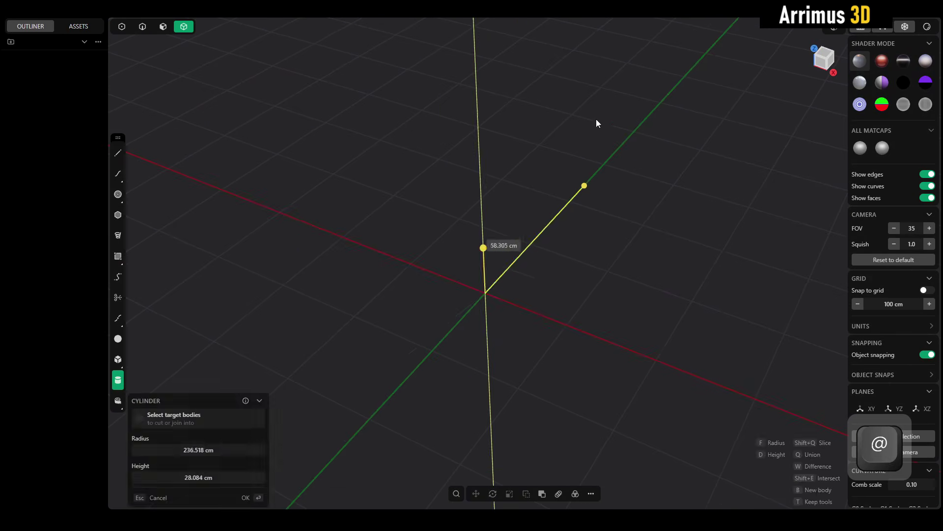
click(594, 98)
Push the cylinder's top face up to make it taller and switch the shader mode to the material render display.
key(3)
scroll(570, 201, down, 5)
key(d)
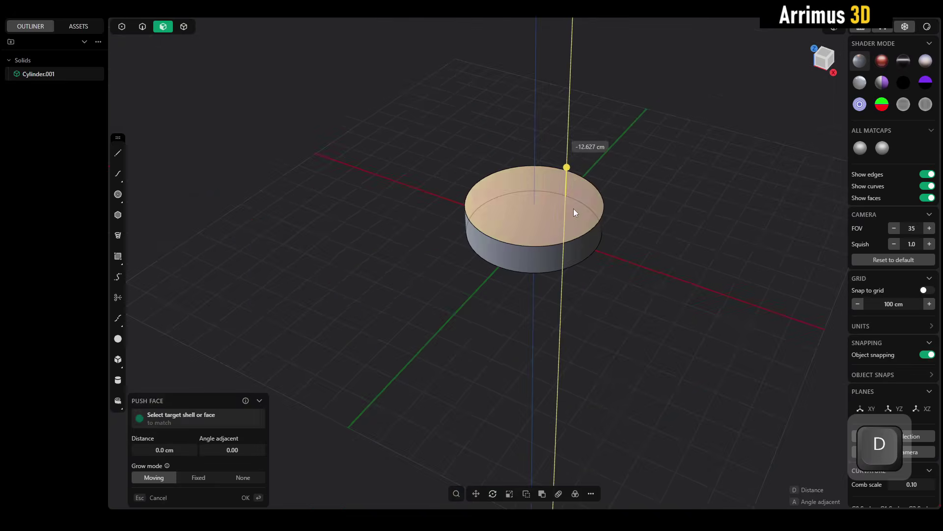
click(571, 154)
scroll(689, 219, up, 3)
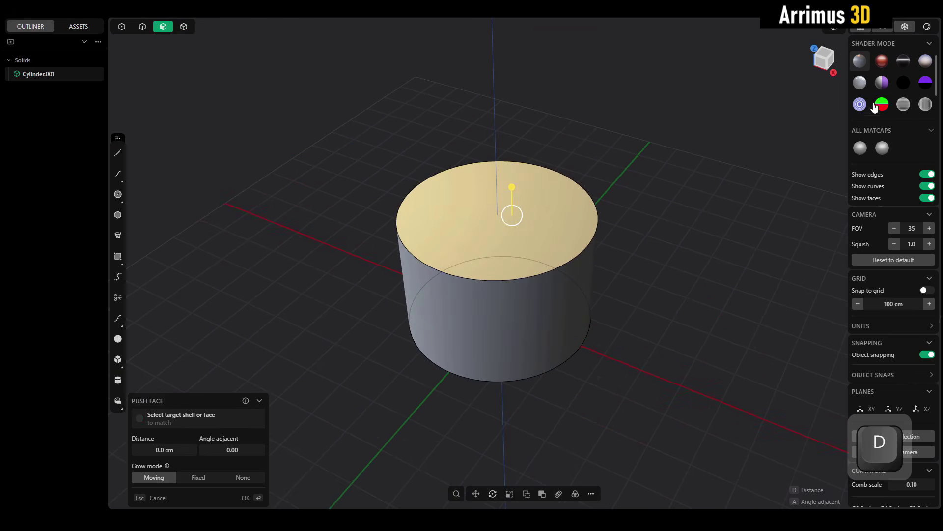
click(882, 82)
scroll(683, 179, up, 3)
Offset the cylinder's top face inward to imprint a smaller concentric circle on it.
key(4)
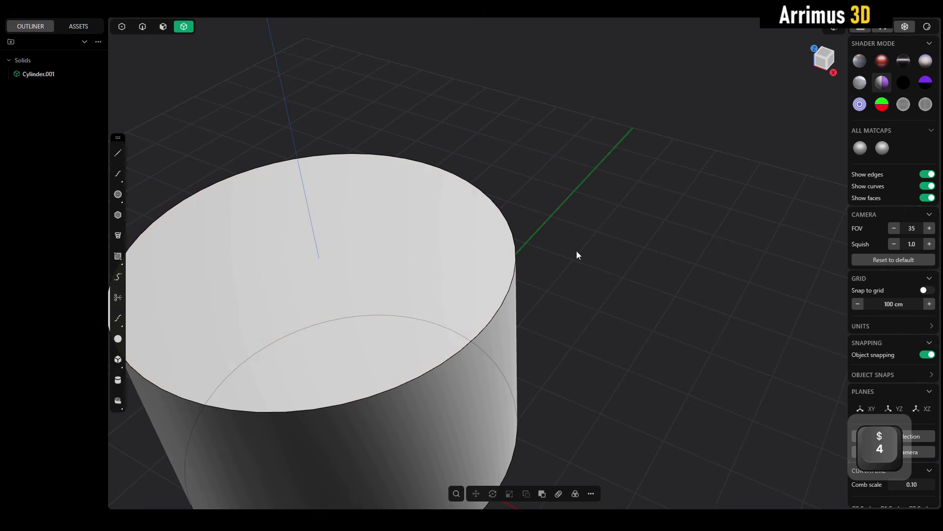
click(398, 246)
key(o)
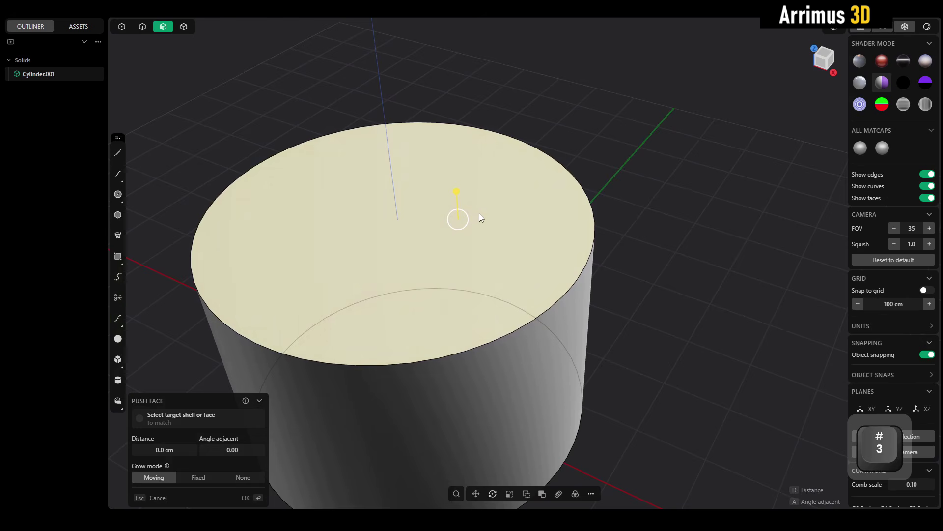
click(470, 161)
right_click(470, 161)
key(3)
click(422, 211)
Extrude the inner circular face about 67 cm down into the cylinder as a Slice to split off a separate disc.
alt+drag(482, 254, 544, 221)
key(e)
key(b)
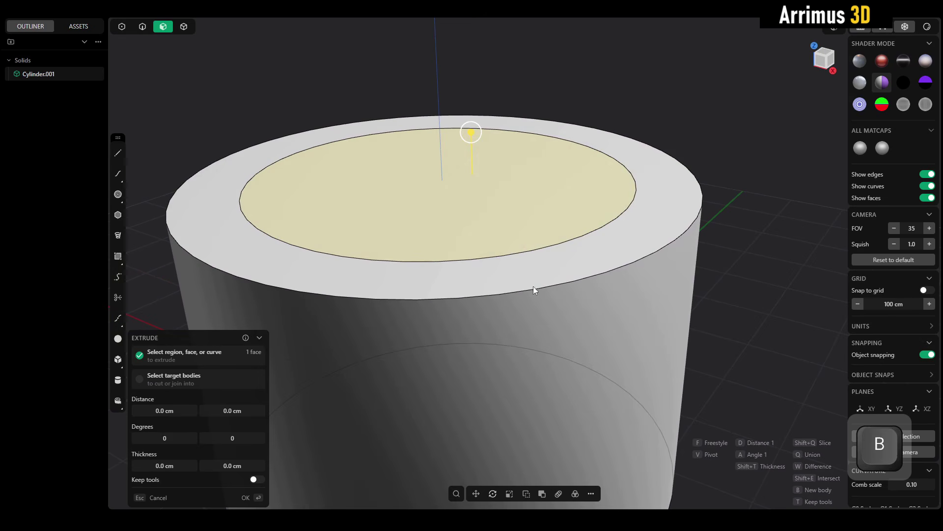
key(d)
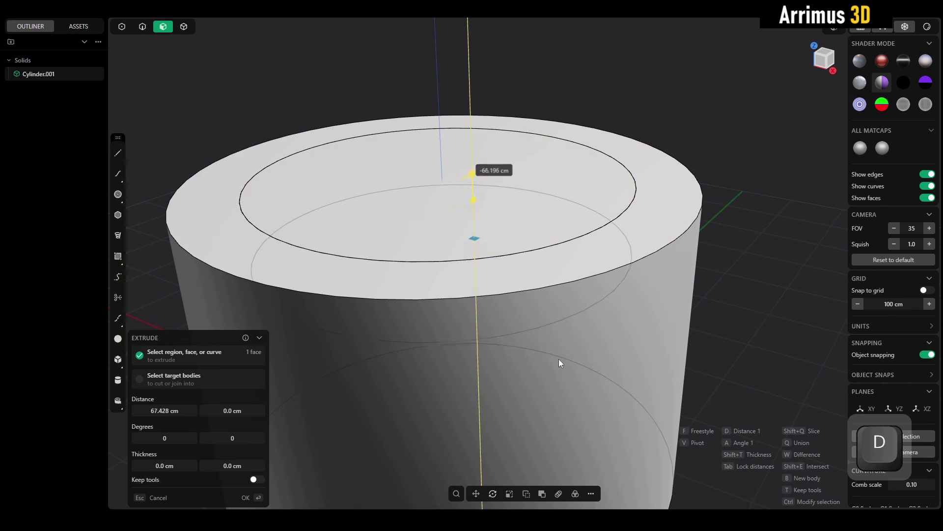
key(shift)
click(717, 265)
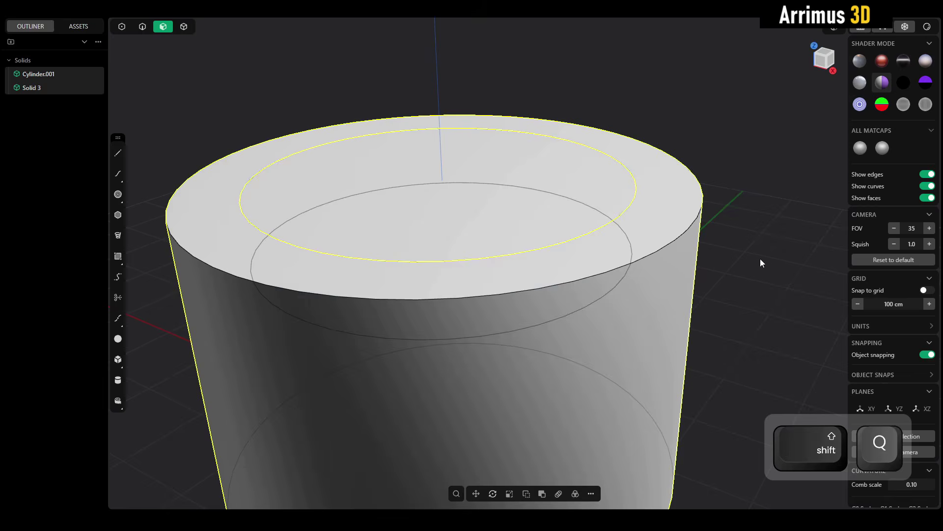
key(4)
key(g)
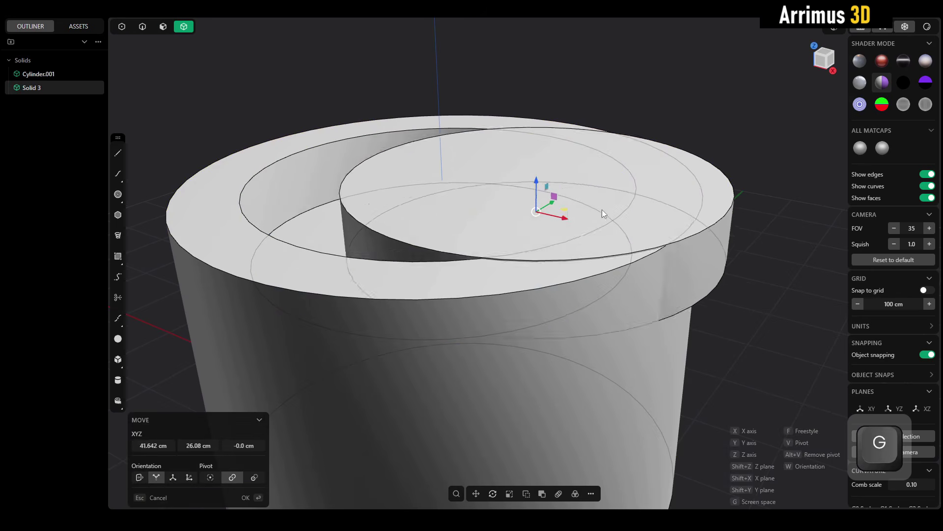
key(Escape)
key(Escape)
Assign a material to the outer cylinder and set the inner disc's material color to orange (255, 131, 15).
click(656, 259)
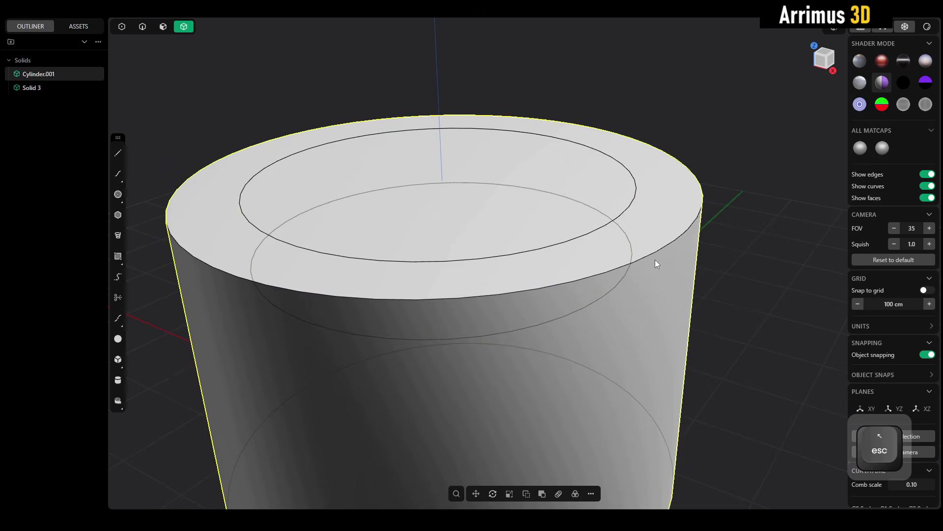
key(m)
click(534, 197)
key(m)
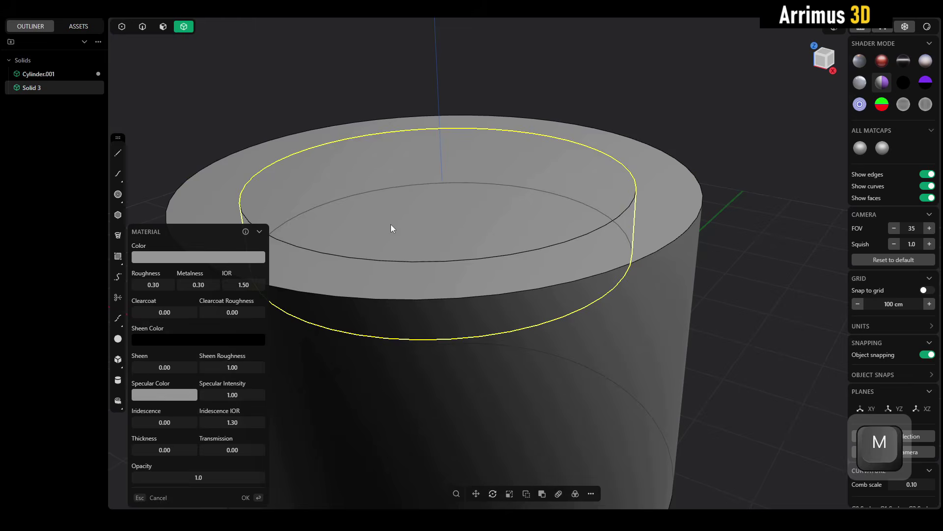
click(227, 264)
click(221, 296)
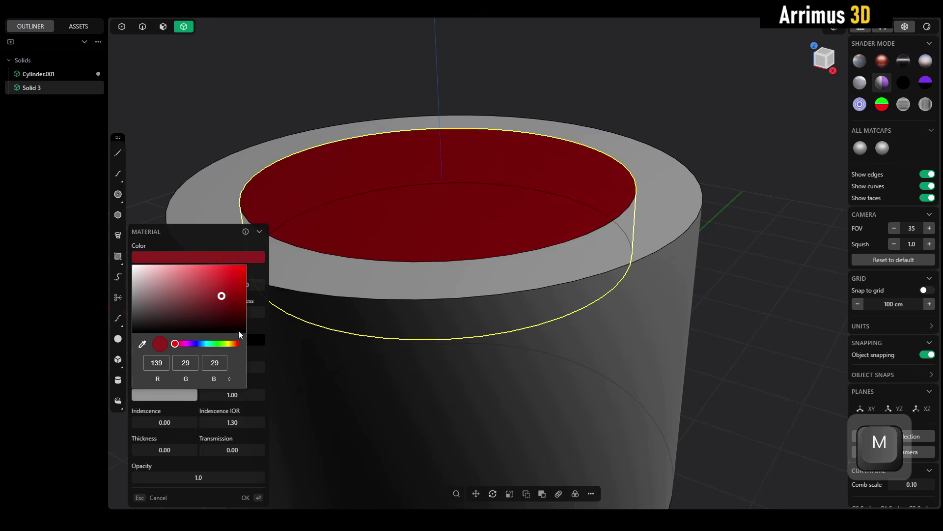
click(233, 343)
click(223, 267)
click(237, 265)
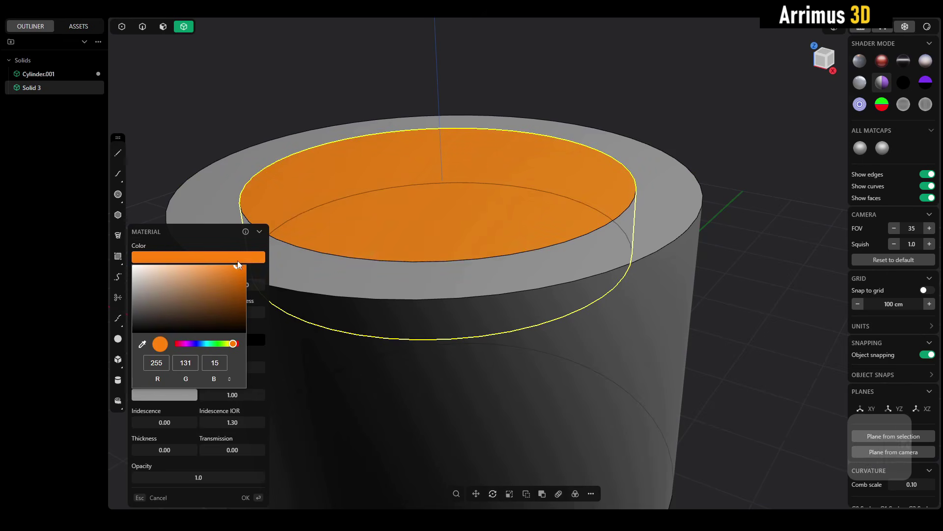
key(Return)
Set the outer cylinder's material color to dark gray (92, 92, 92).
click(718, 119)
click(674, 226)
key(m)
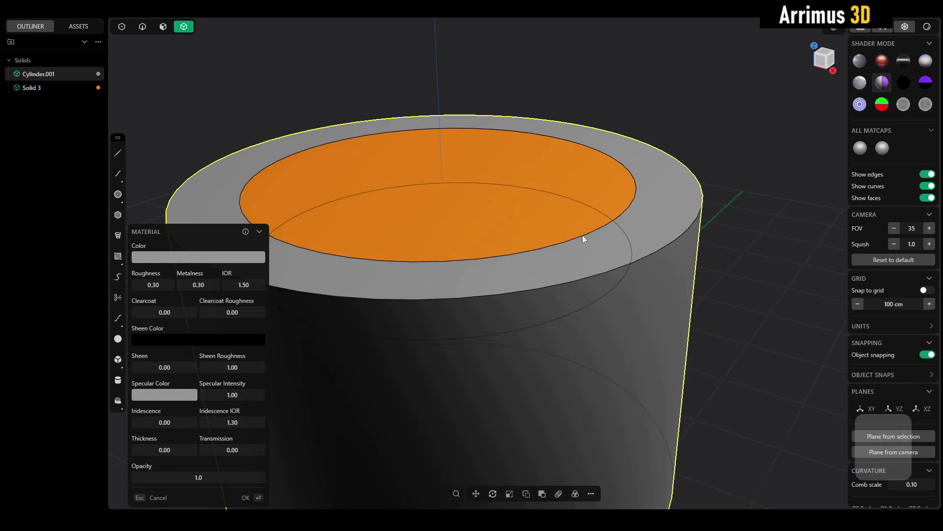
click(214, 256)
drag(128, 309, 122, 308)
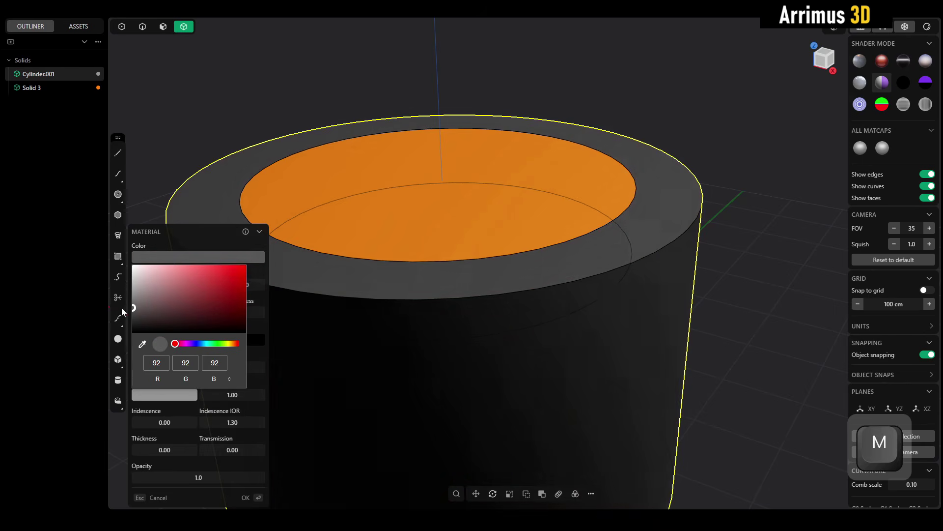
right_click(479, 221)
click(707, 295)
scroll(705, 294, down, 3)
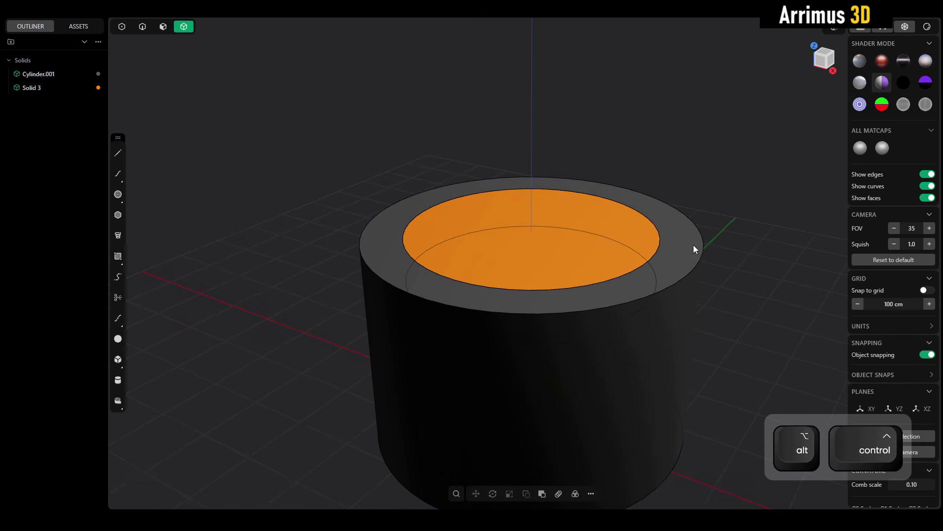
click(555, 257)
key(g)
key(Escape)
key(Escape)
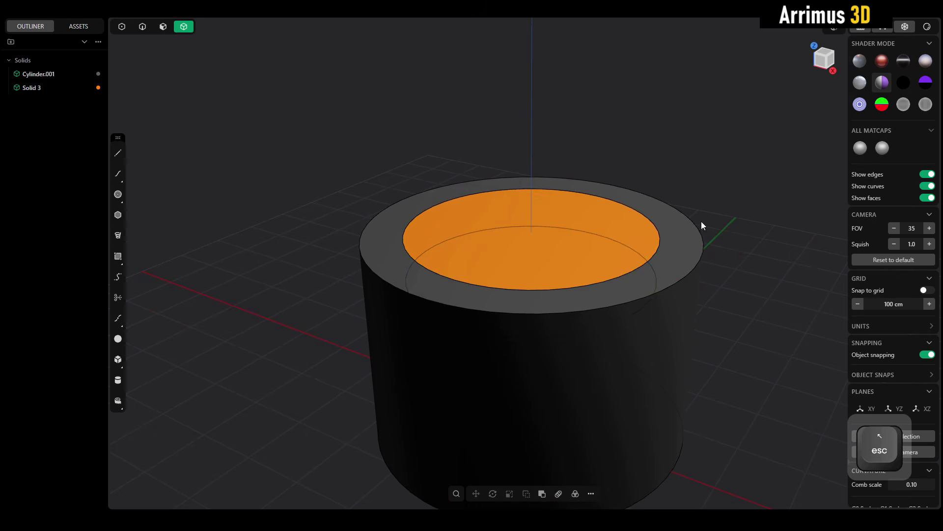
Move the disc's bottom face and the matching pocket floor down together along Z, and show the result in front view.
alt+middle_drag(662, 302, 656, 243)
key(3)
drag(259, 225, 652, 277)
key(g)
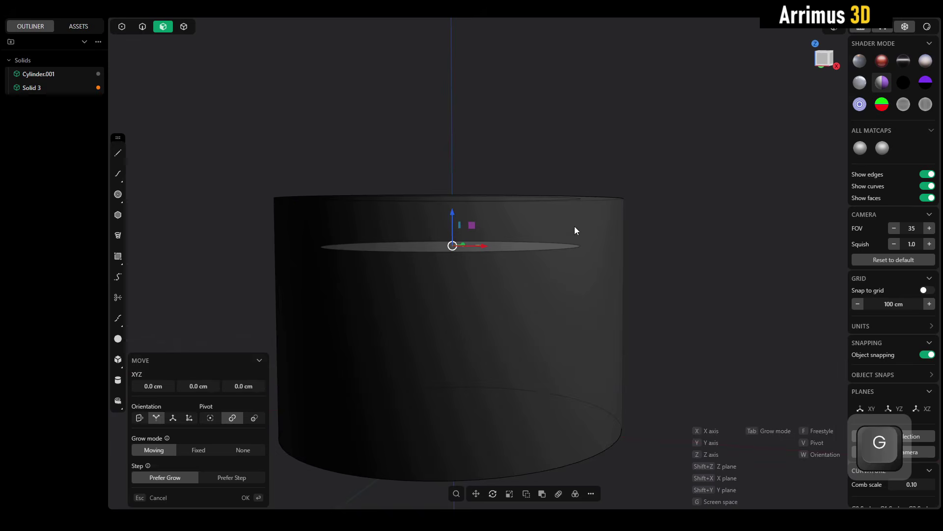
key(z)
click(577, 273)
key(Escape)
alt+middle_drag(736, 242, 644, 225)
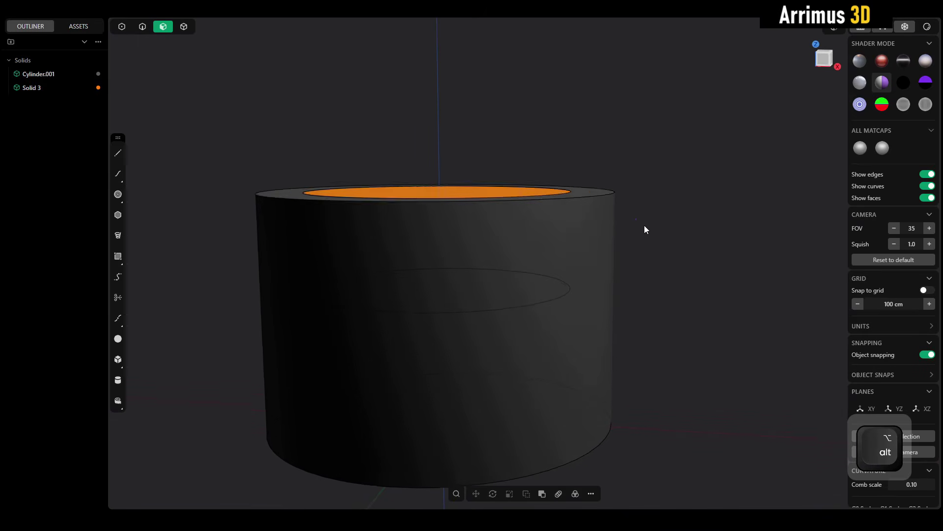
click(831, 62)
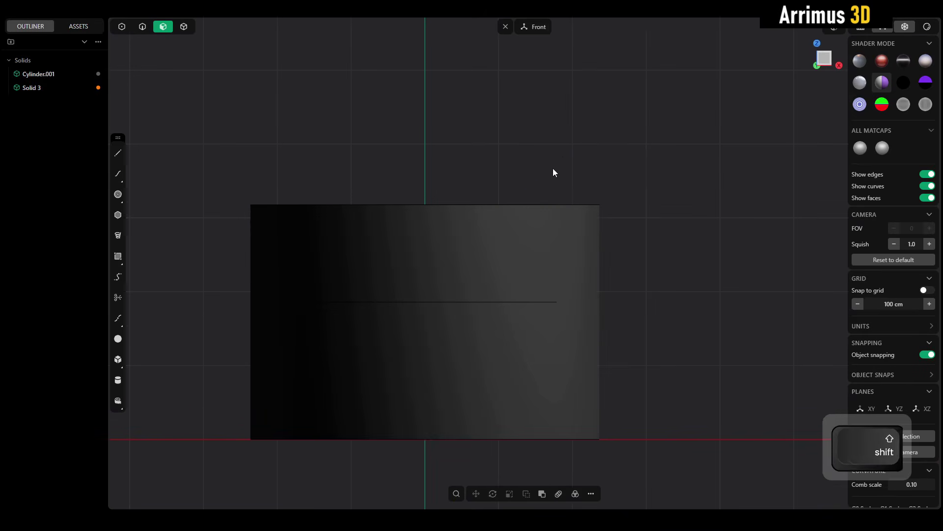
Draw a polyline in the front view: a diagonal about 103 cm long down into the cylinder's top, continuing horizontally beyond its -X side.
key(shift+a)
scroll(564, 156, up, 2)
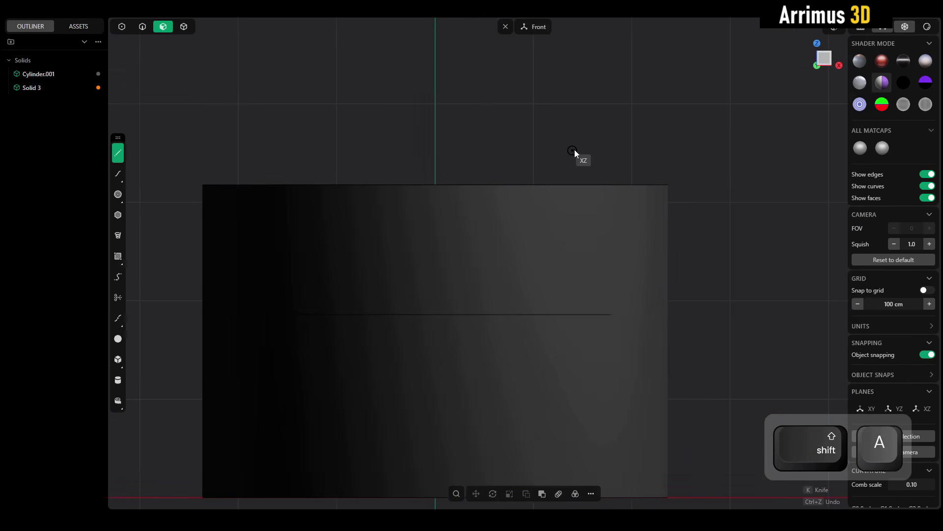
click(571, 144)
key(ctrl)
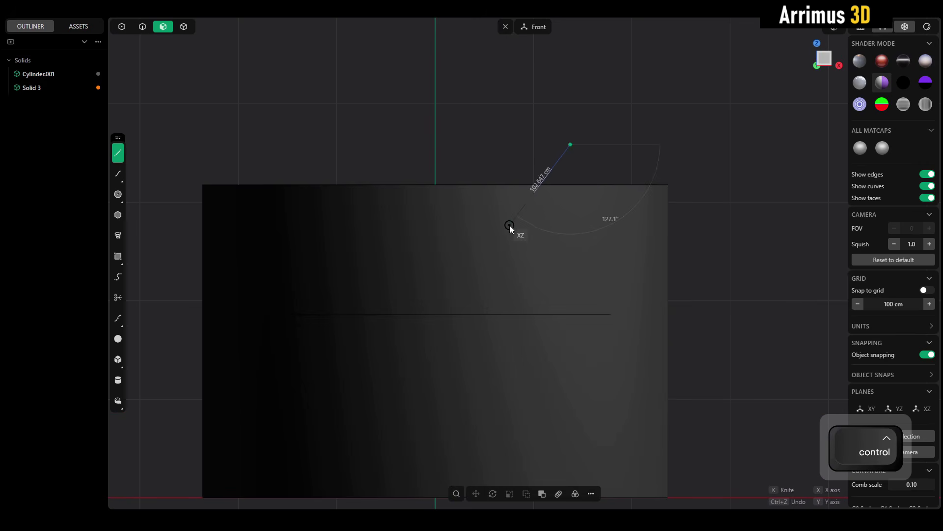
click(512, 226)
click(163, 227)
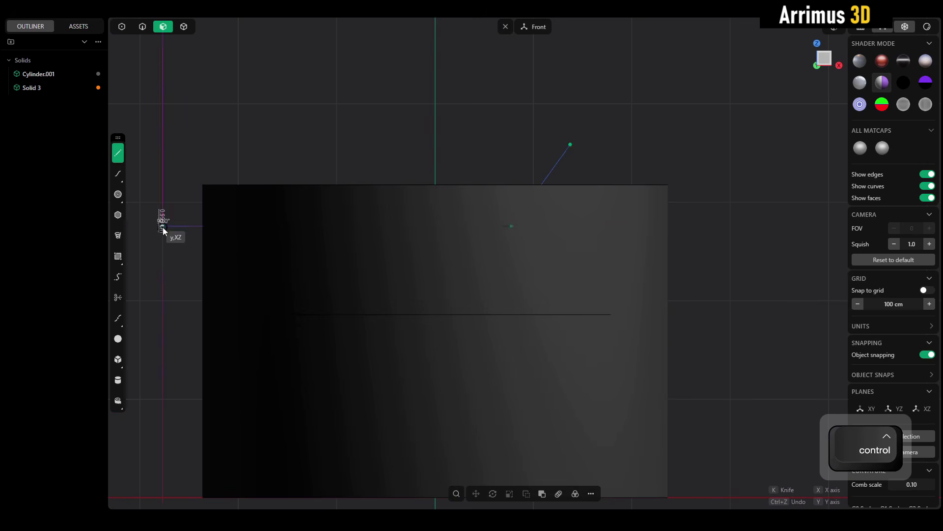
key(Return)
Cut the dark outer cylinder along the polyline.
key(4)
key(c)
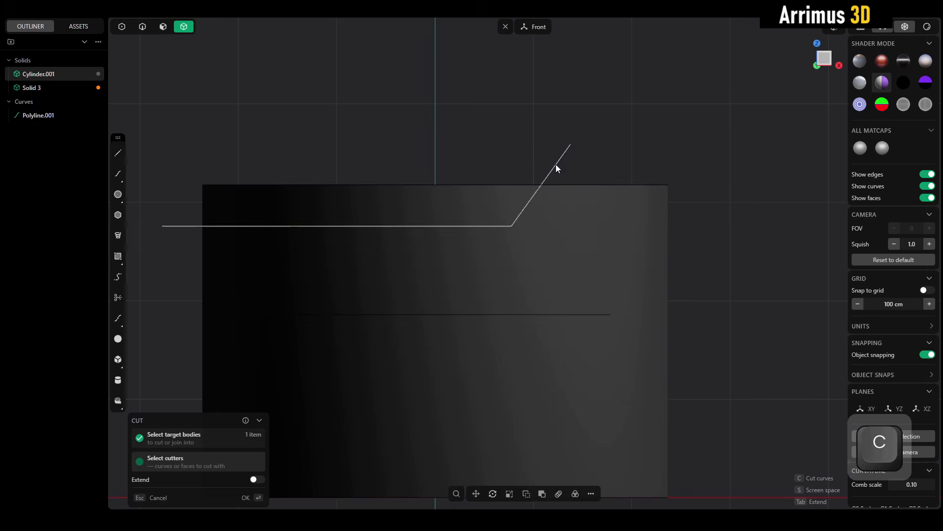
click(556, 164)
Delete the cut-off upper piece of the outer cylinder and the cutting polyline.
key(4)
click(467, 195)
key(x)
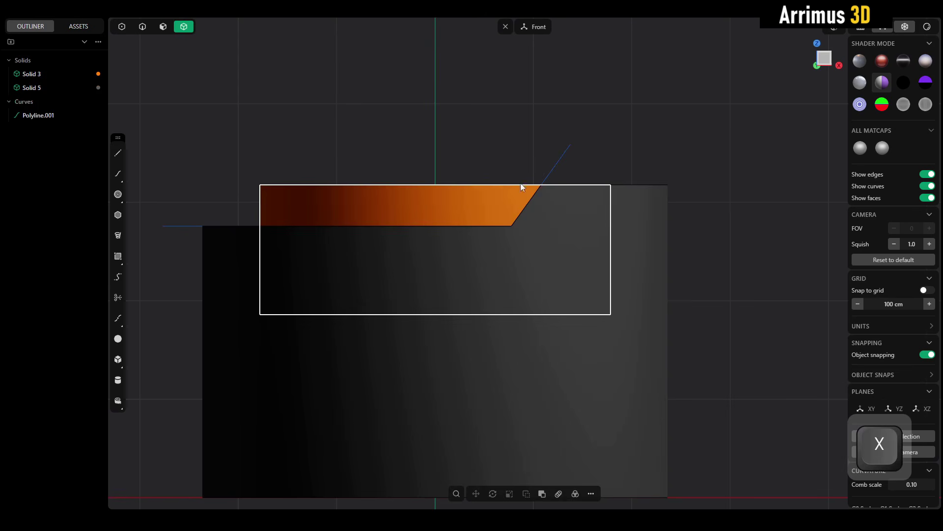
key(2)
click(556, 166)
key(x)
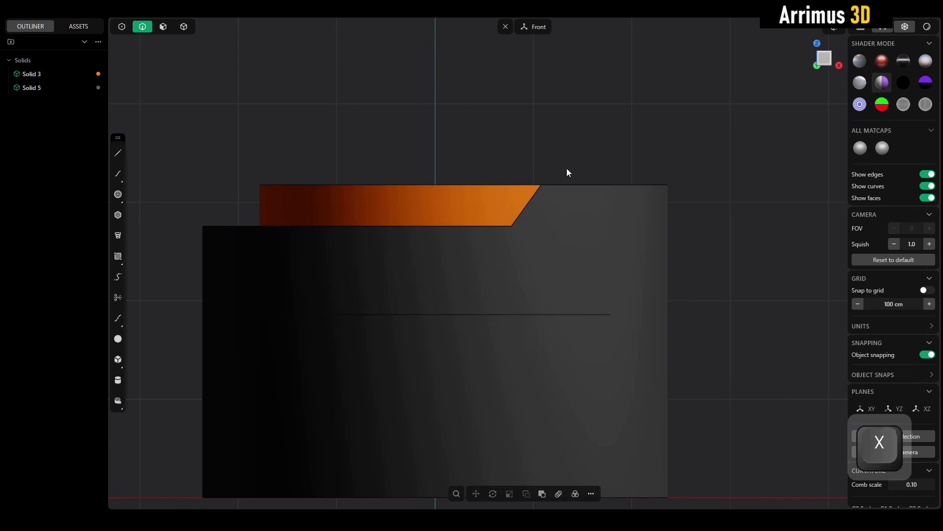
Mirror the outer cylinder across X with its halves united, giving matching notches at the front and back.
alt+middle_drag(567, 168, 585, 206)
key(4)
key(alt+x)
key(x)
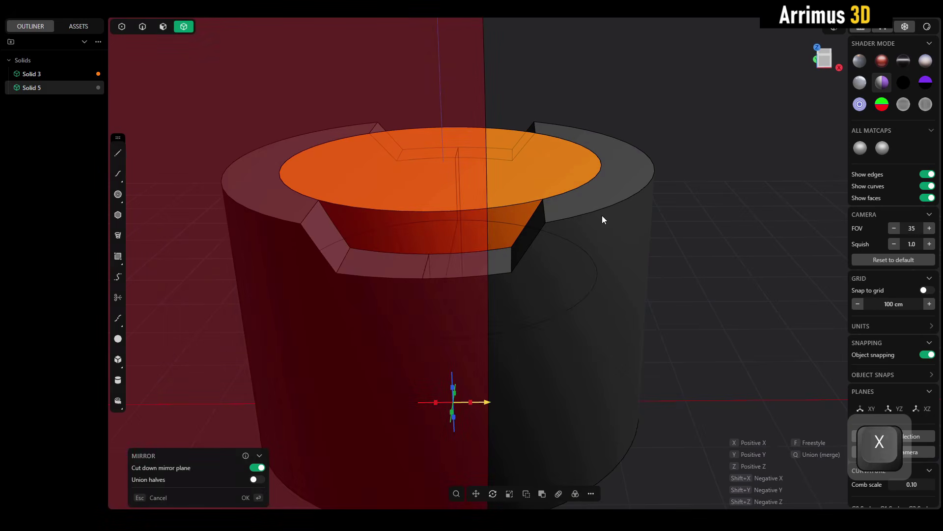
key(q)
Fillet the front notch's two lower edges and its upper edge on the -X side.
key(2)
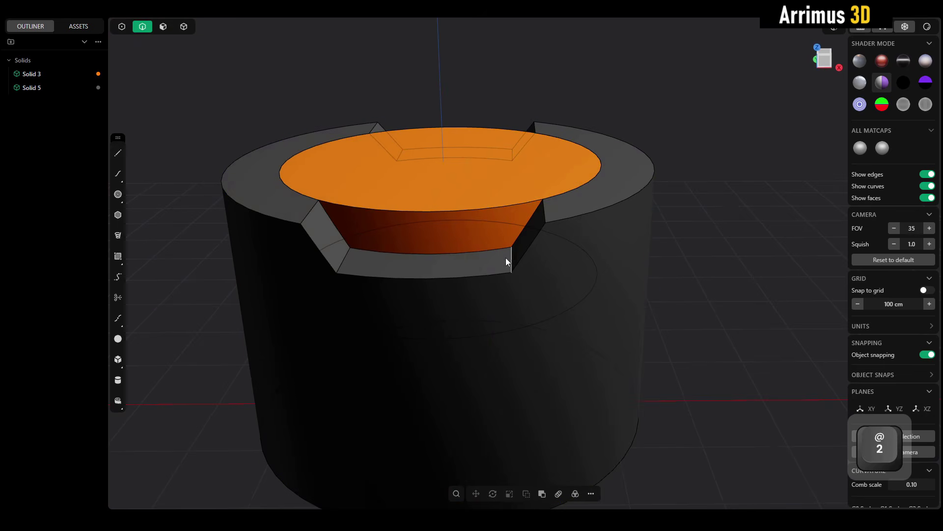
click(506, 257)
alt+middle_drag(505, 257, 535, 263)
ctrl+click(533, 203)
alt+middle_drag(449, 223, 352, 243)
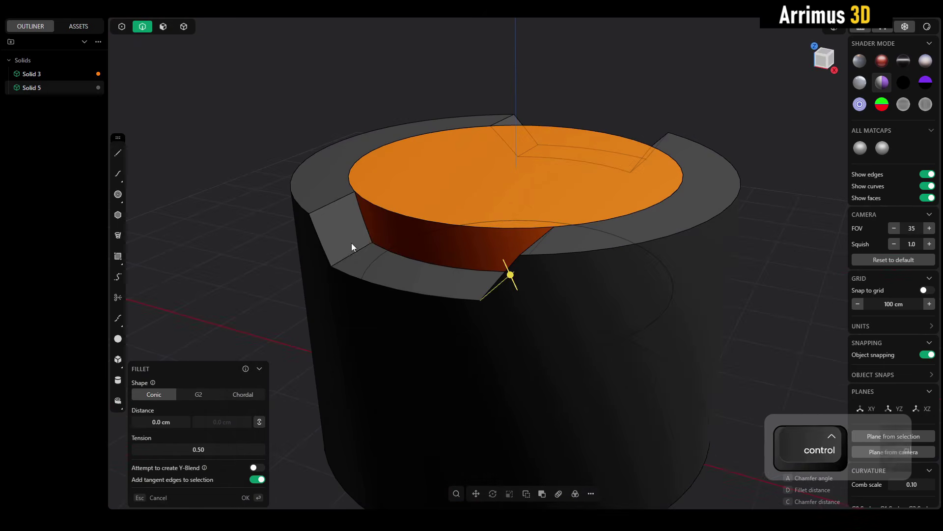
shift+click(358, 251)
shift+click(343, 202)
key(d)
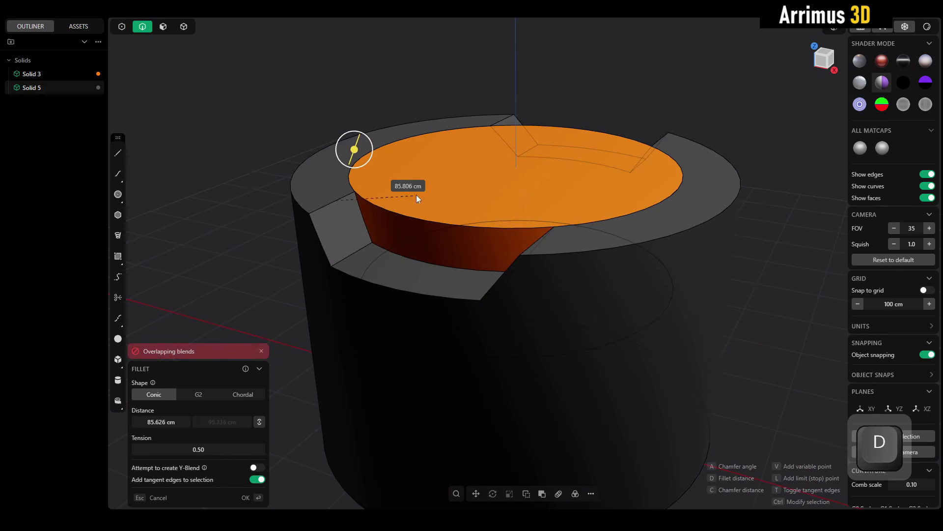
key(Escape)
alt+middle_drag(435, 175, 440, 221)
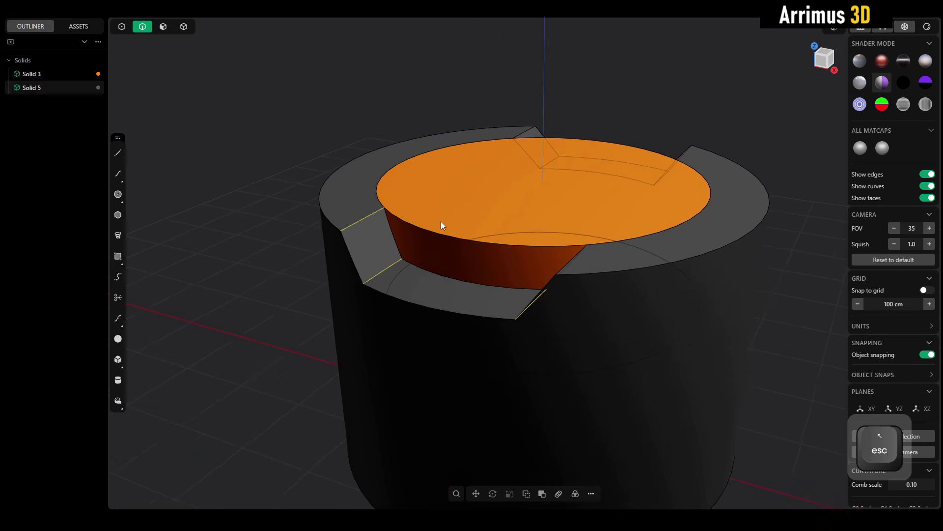
key(d)
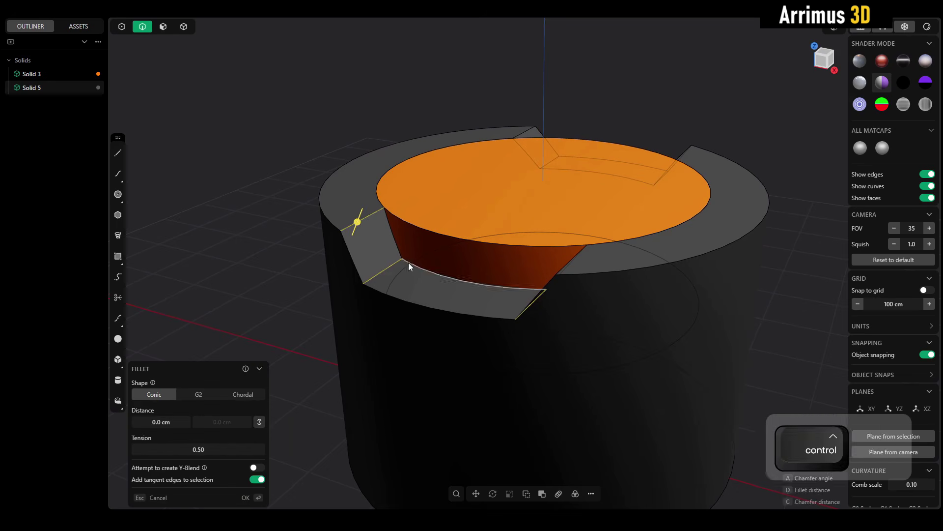
key(d)
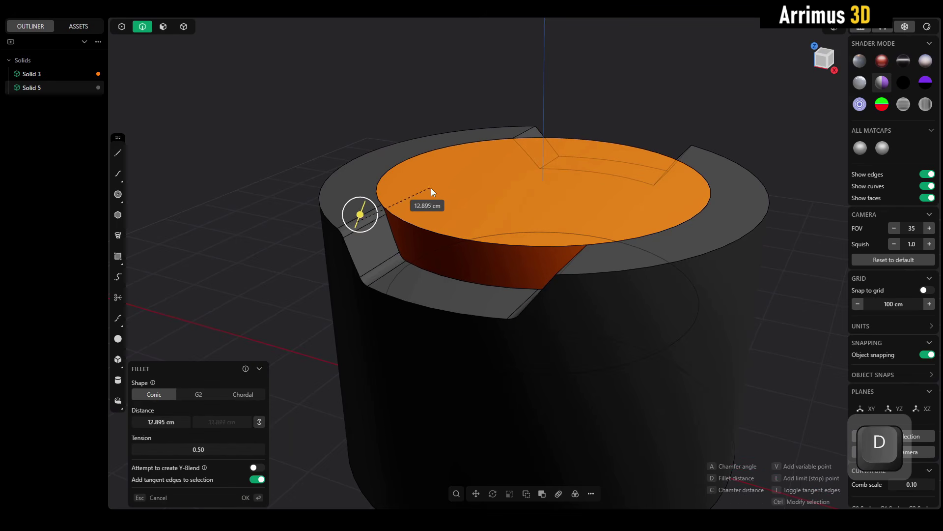
click(435, 180)
Draw a diagonal line about 197 cm long in the front view across the cylinder's upper corner on the +X side.
alt+drag(618, 90, 651, 182)
alt+middle_drag(651, 178, 681, 156)
click(821, 64)
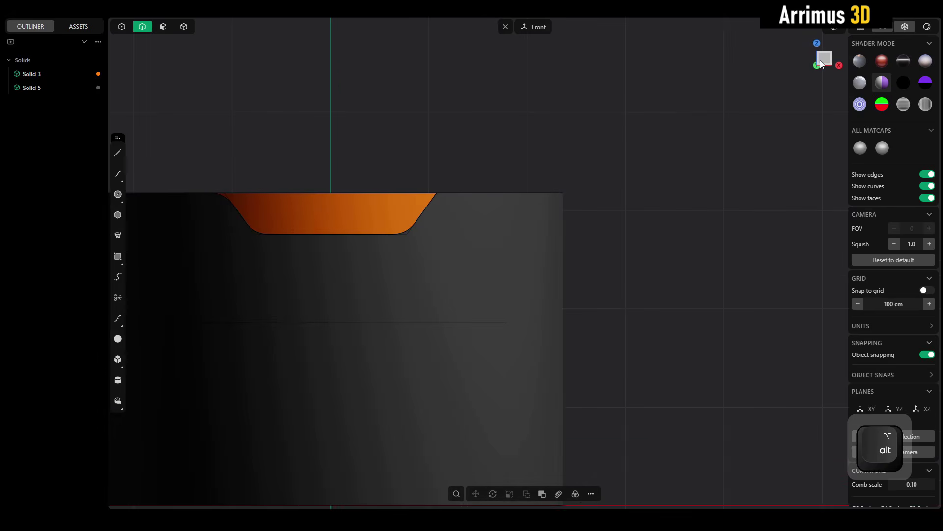
key(ctrl+z)
scroll(560, 266, up, 3)
middle_drag(560, 265, 657, 220)
key(shift+a)
click(680, 280)
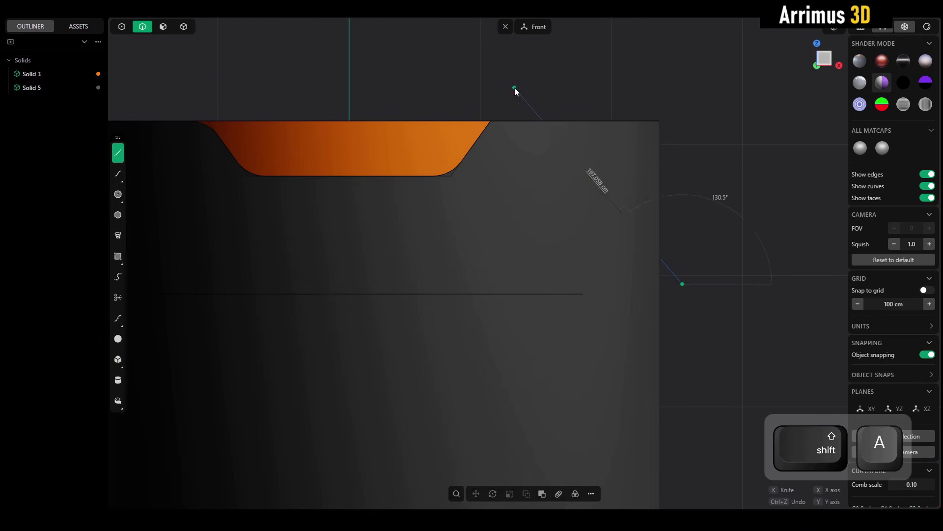
click(515, 87)
key(Escape)
Cut the outer cylinder along the diagonal line and delete the cut-off corner piece.
key(c)
click(527, 105)
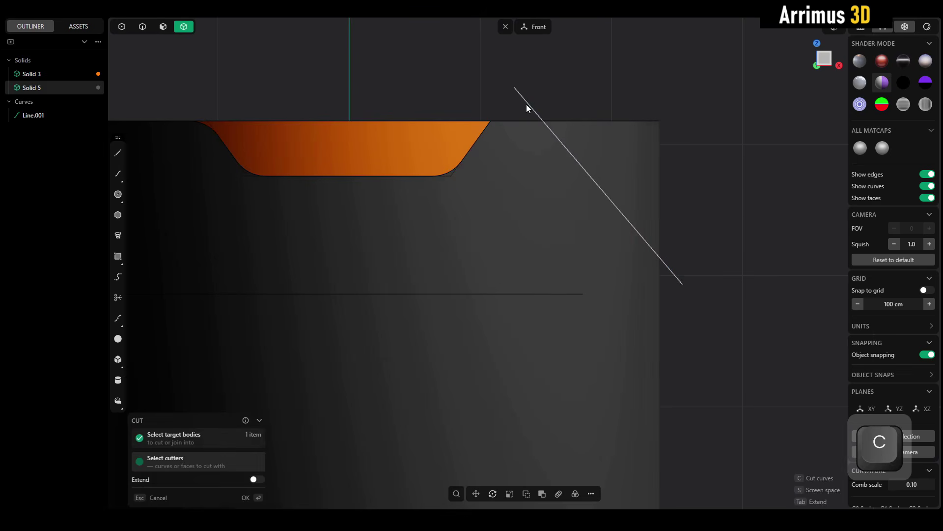
key(Return)
click(624, 158)
key(x)
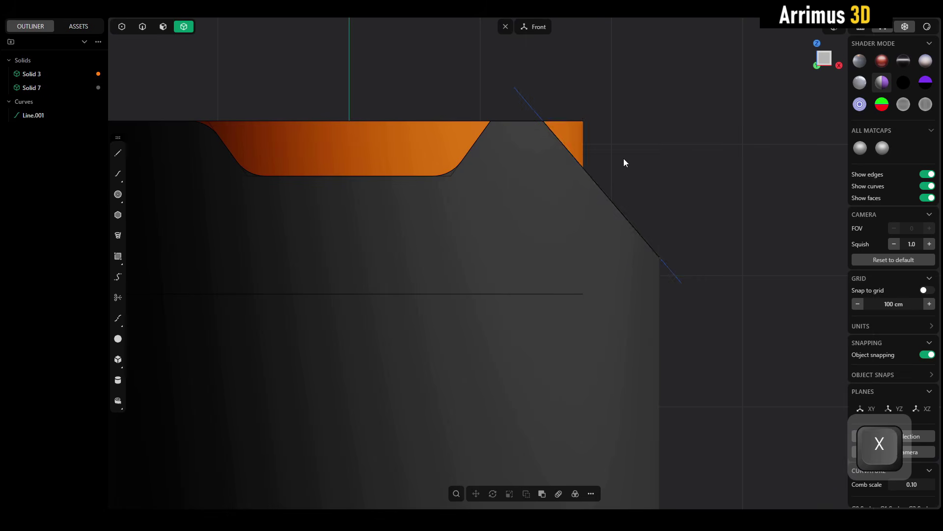
Isolate the outer body to delete all faces of its front and back notches, and leave isolation.
alt+drag(623, 158, 562, 224)
click(561, 237)
key(/)
key(3)
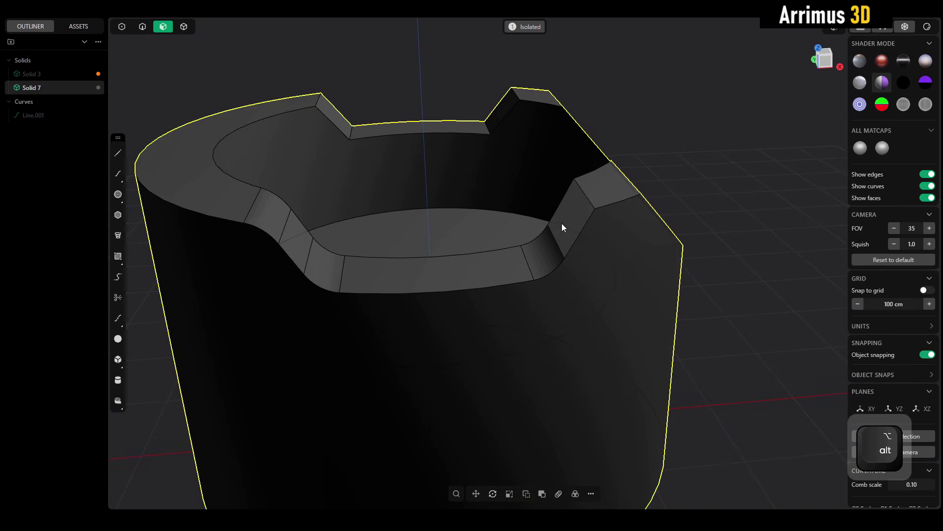
double_click(561, 224)
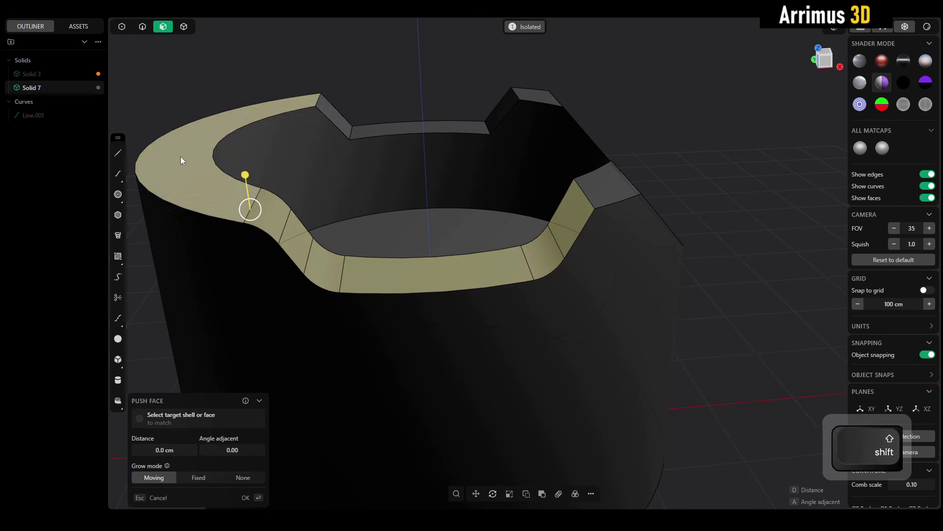
click(181, 156)
ctrl+click(241, 121)
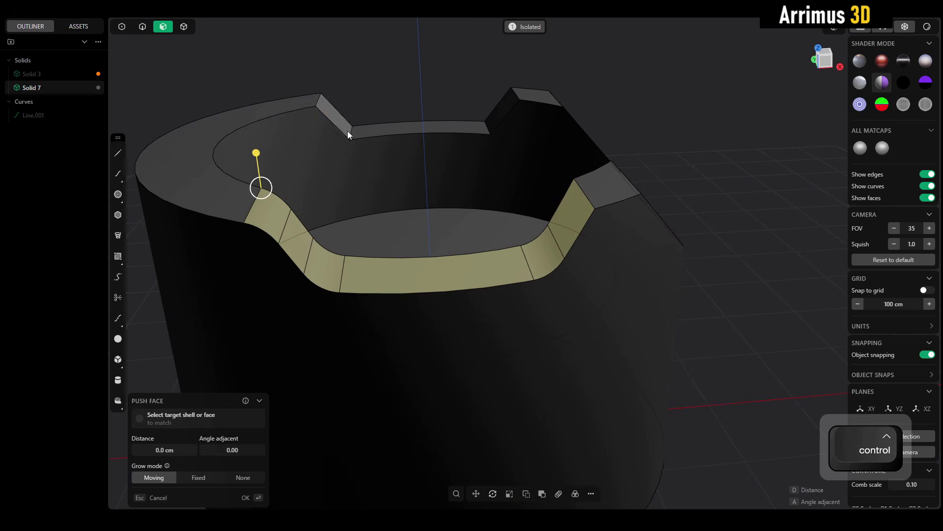
shift+click(347, 125)
shift+click(399, 133)
shift+click(497, 106)
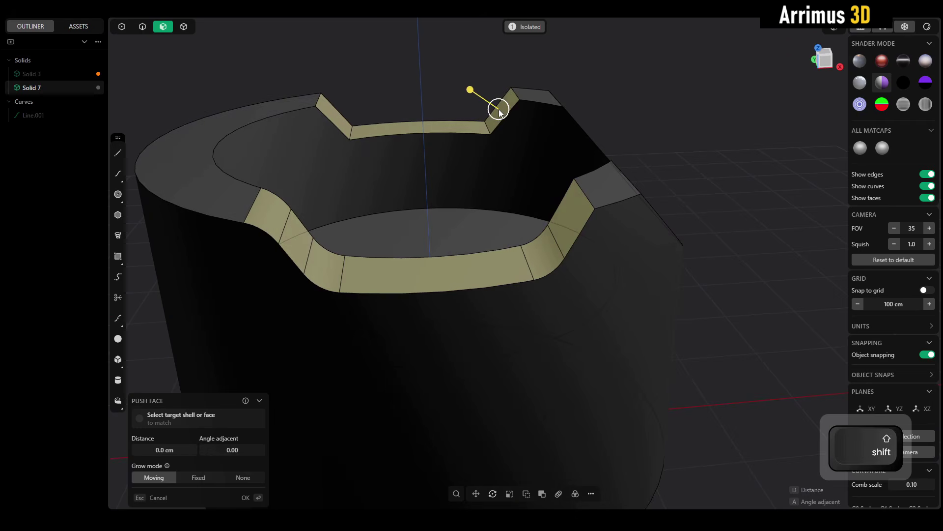
key(x)
mouse_move(629, 143)
alt+mouse_down()
mouse_move(640, 177)
mouse_move(618, 193)
mouse_move(516, 201)
alt+mouse_up()
key(slash)
Fillet the two upper edges where the slanted cut meets the outer body's top face.
alt+middle_drag(644, 178, 576, 193)
key(2)
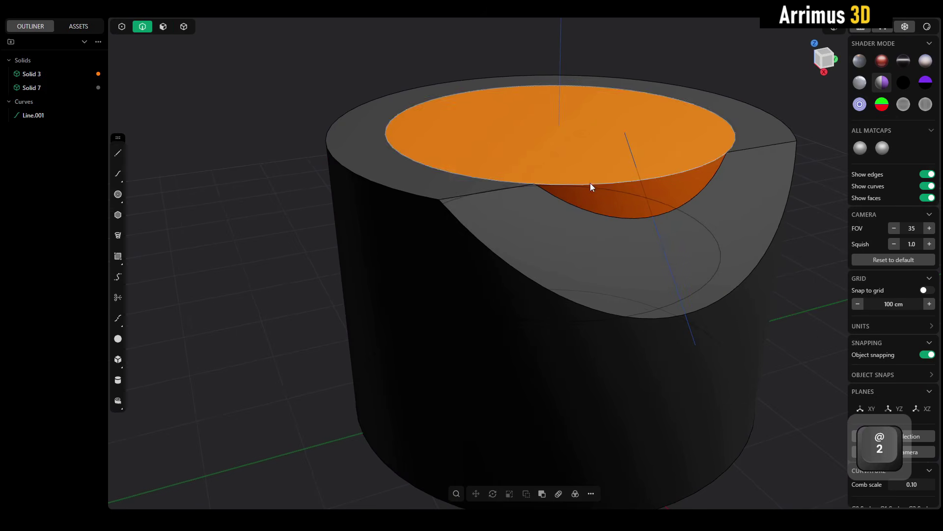
click(494, 194)
shift+click(745, 152)
key(d)
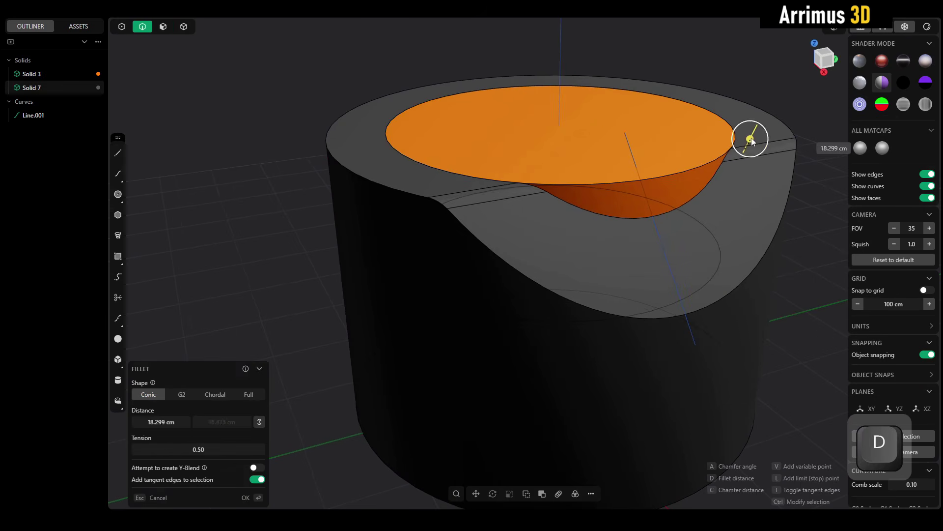
click(752, 134)
Chamfer the orange disc's top edge by about 17 cm.
click(677, 177)
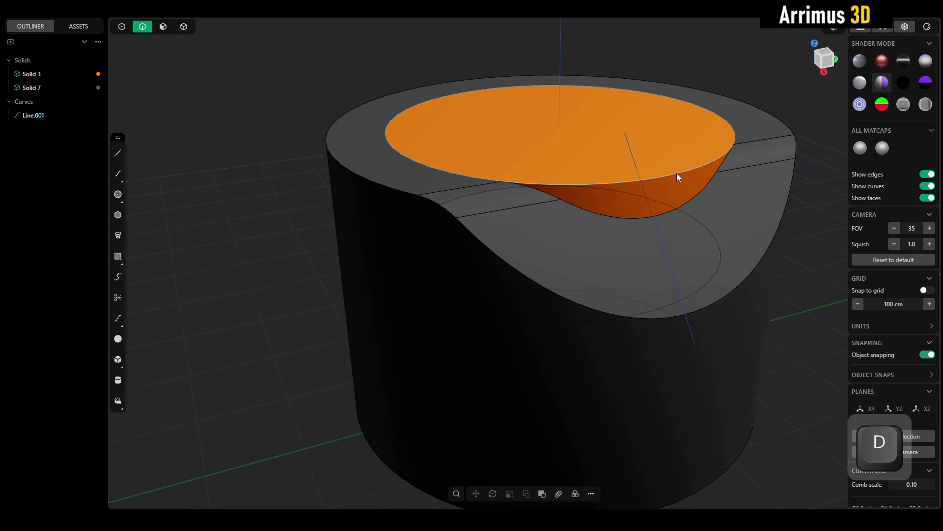
key(c)
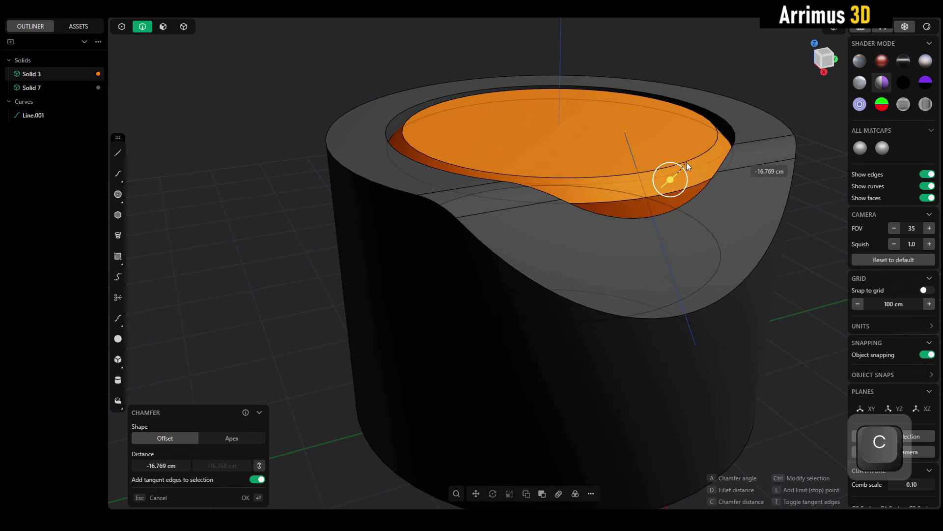
click(686, 162)
click(789, 250)
Hide the edge display and show the model from above at an angle.
alt+middle_drag(732, 230, 708, 232)
key(F4)
key(3)
scroll(580, 203, down, 5)
alt+middle_drag(712, 199, 645, 273)
Mirror the outer body across X with its halves united so both sides carry the slanted cut.
key(4)
click(609, 255)
key(alt+x)
key(q)
key(Return)
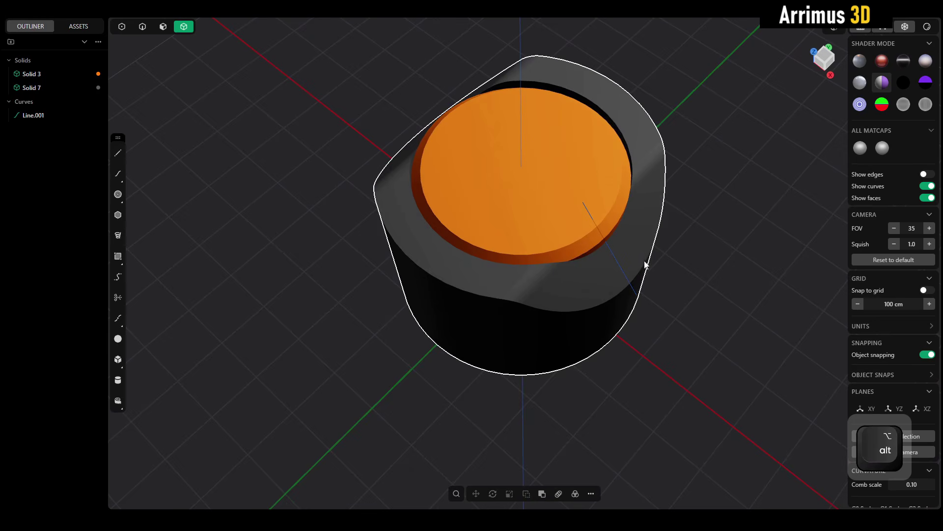